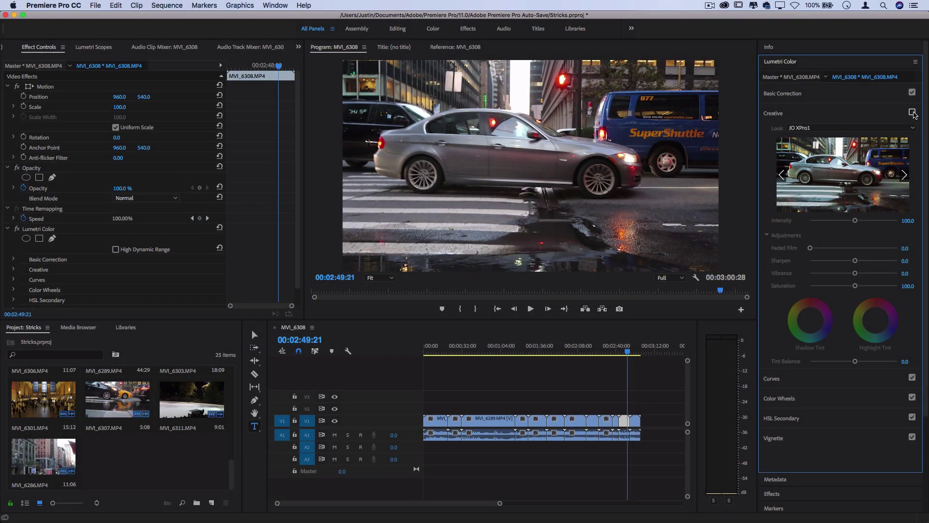
Step: Toggle the JO XPro1 creative look on and off twice to compare, leaving it off
click(913, 112)
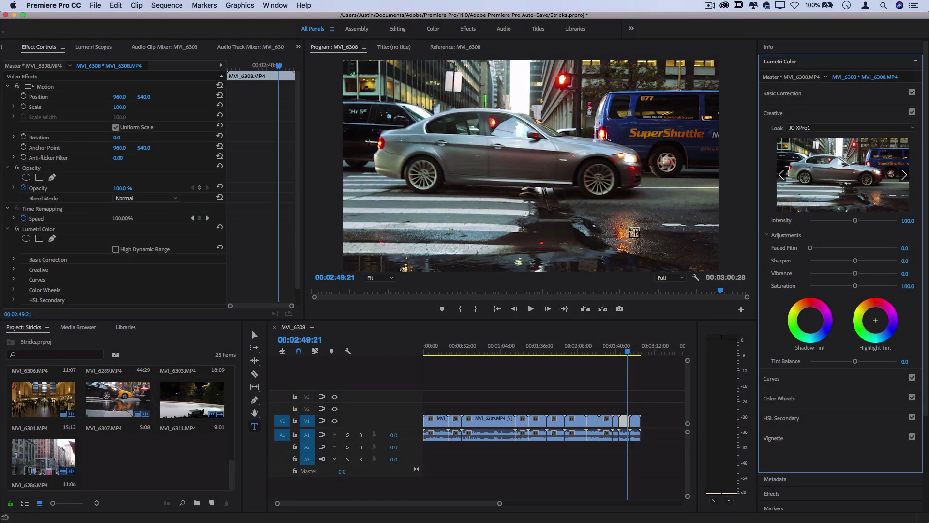
click(913, 113)
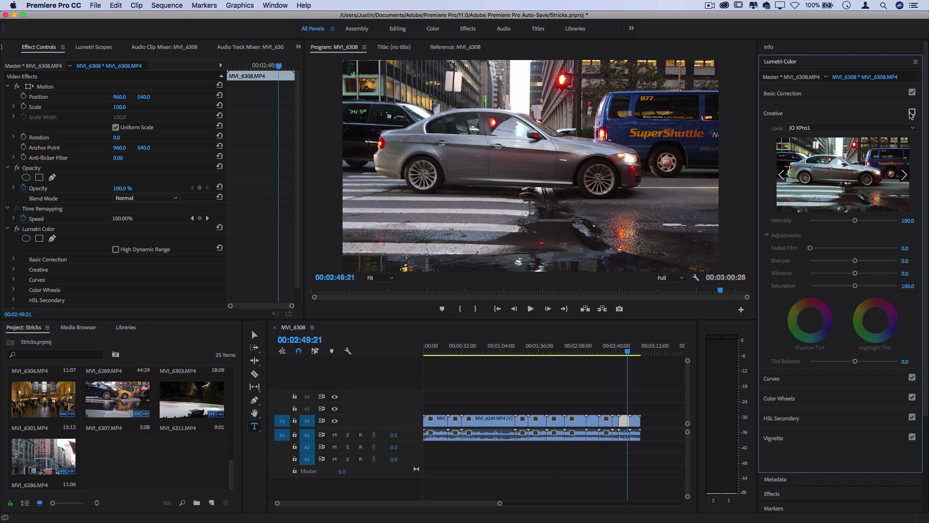
click(912, 112)
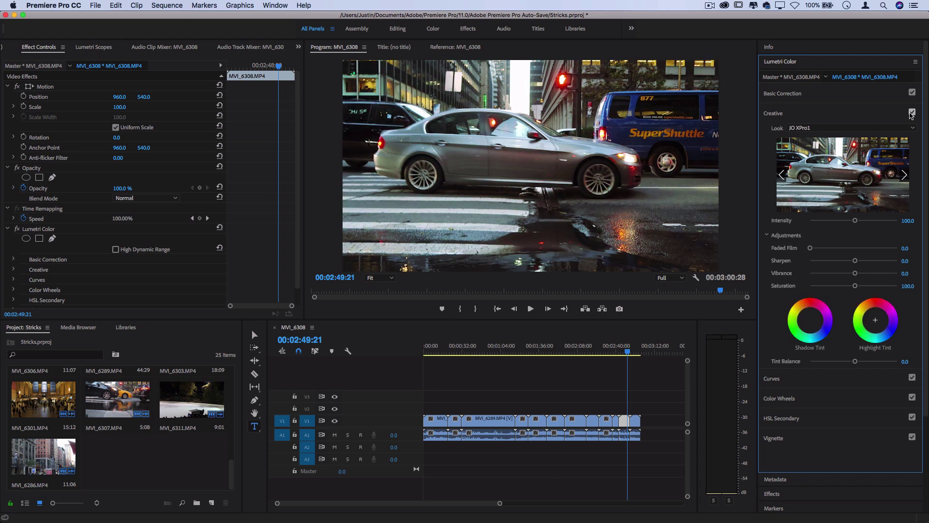
click(912, 112)
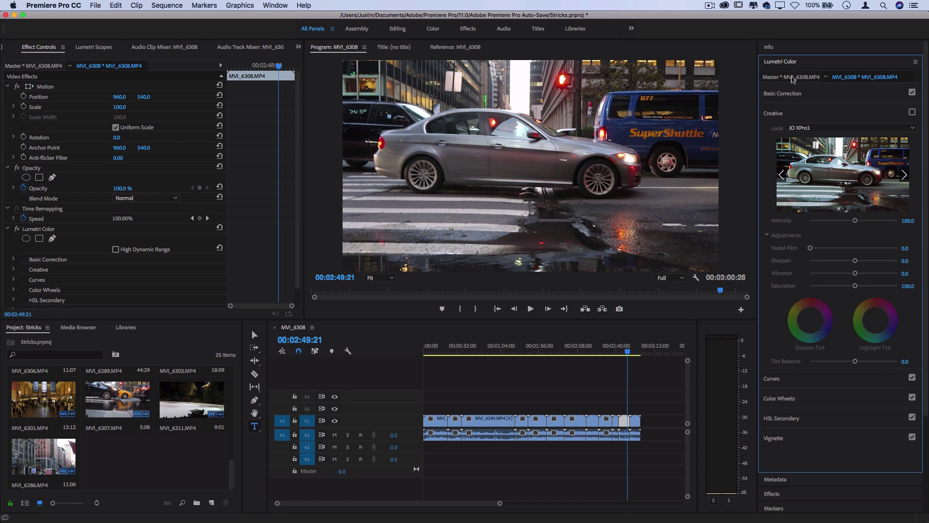
Step: Bring up Lumetri Color from the Window menu, then switch to the Color workspace
click(790, 63)
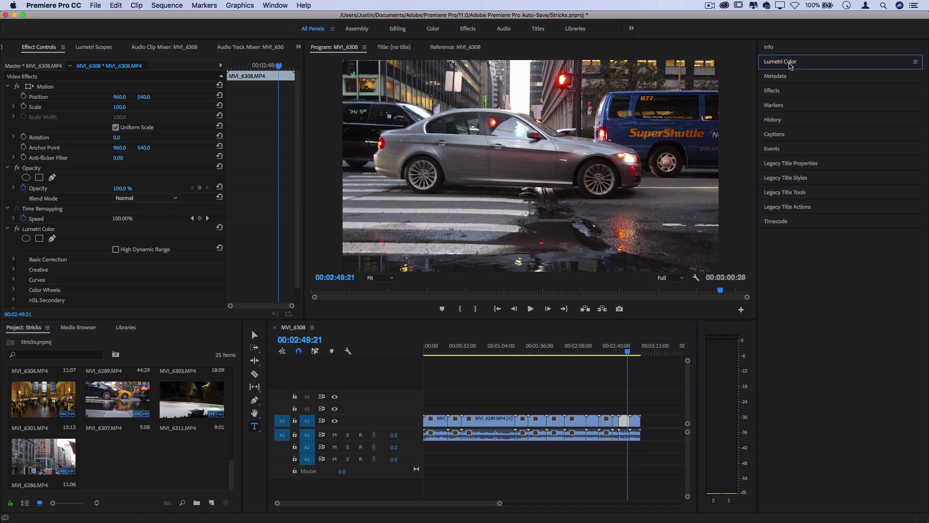
click(790, 63)
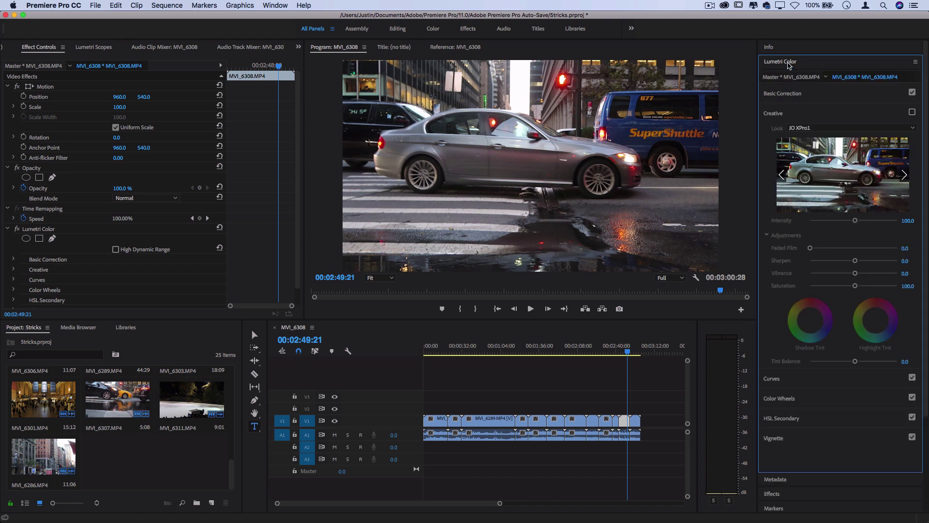
click(268, 3)
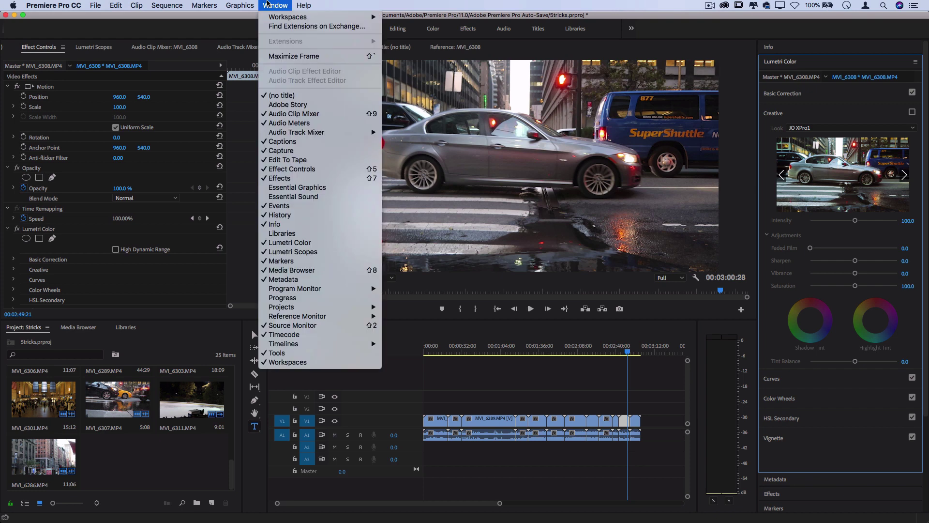
click(289, 243)
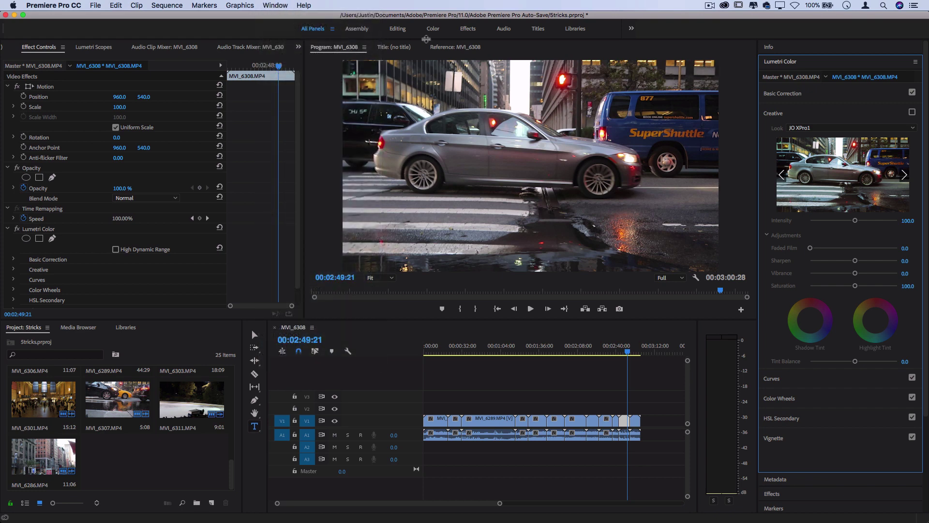
click(433, 28)
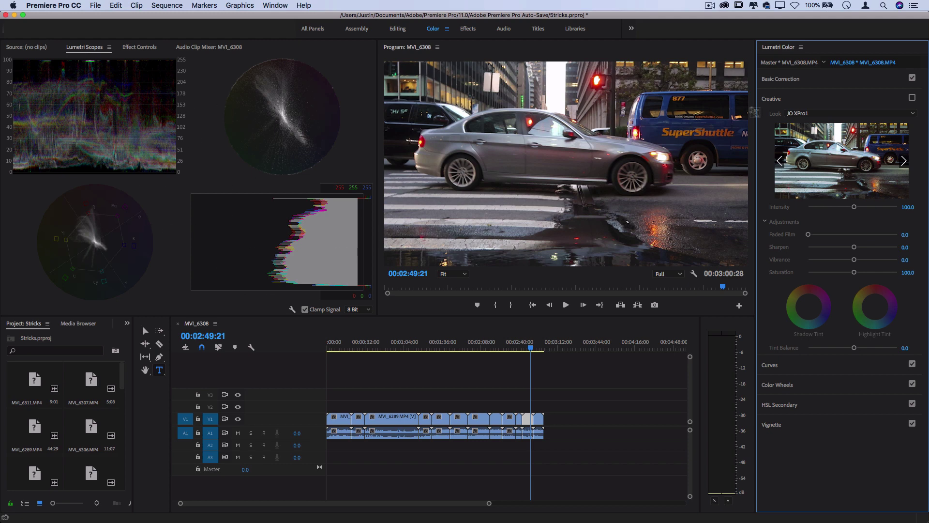
Step: Apply the JO Tuscan creative look, then change the Look to None
click(776, 105)
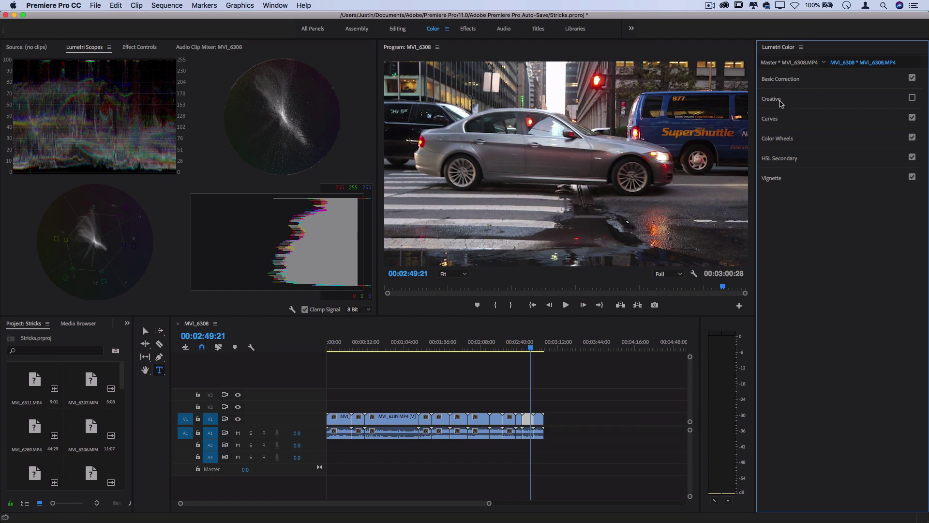
click(780, 103)
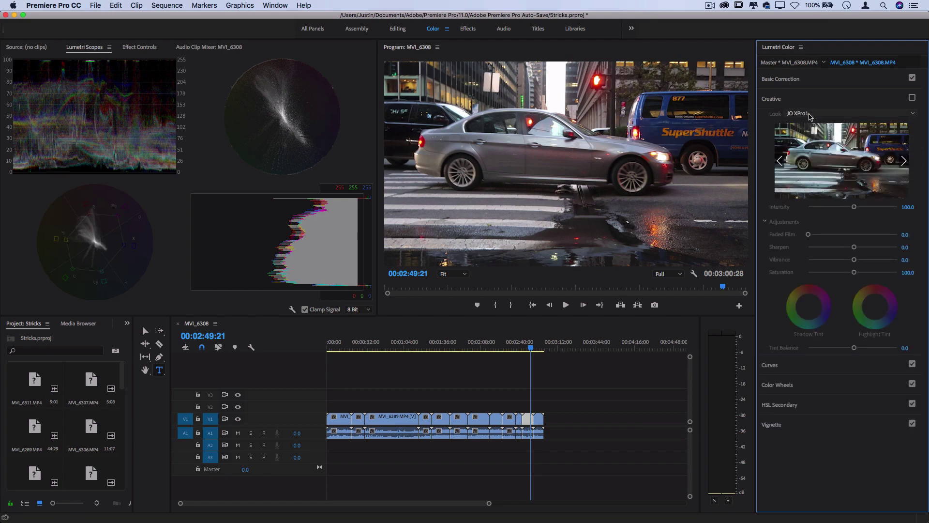
click(810, 115)
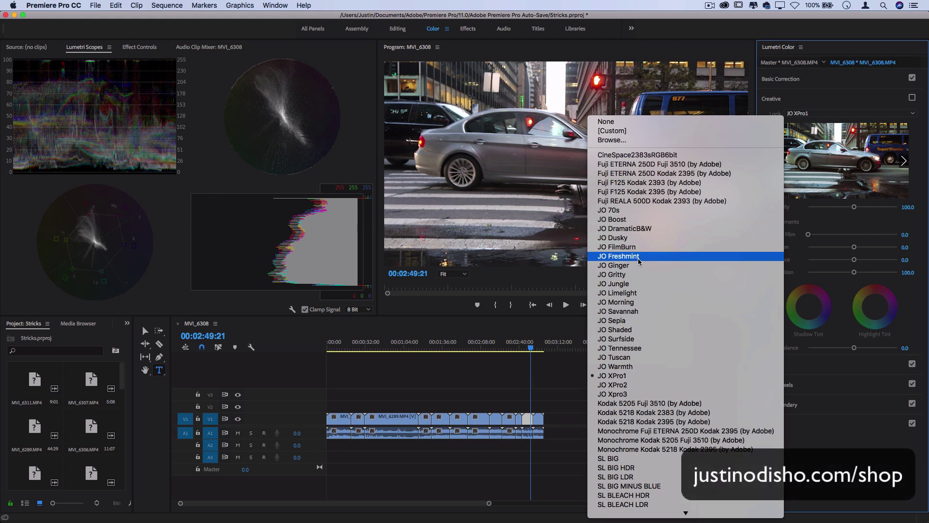
click(639, 357)
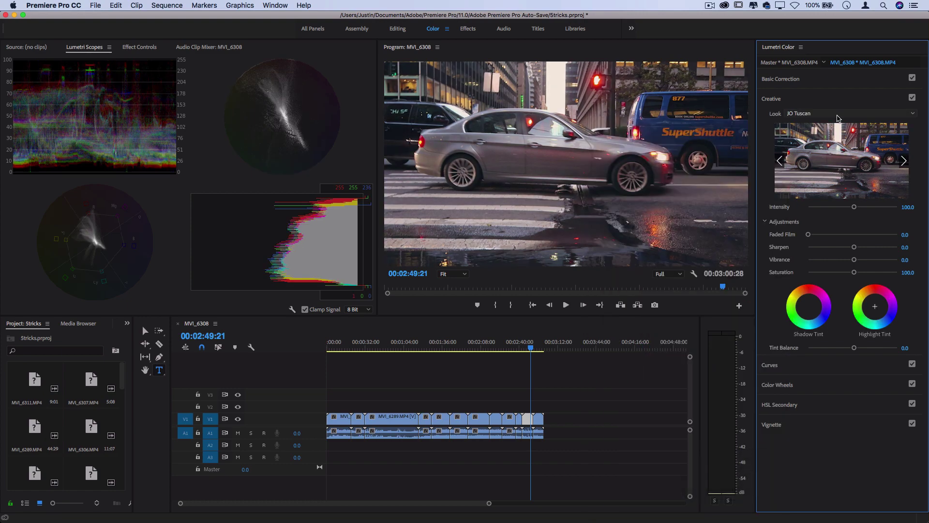
click(838, 118)
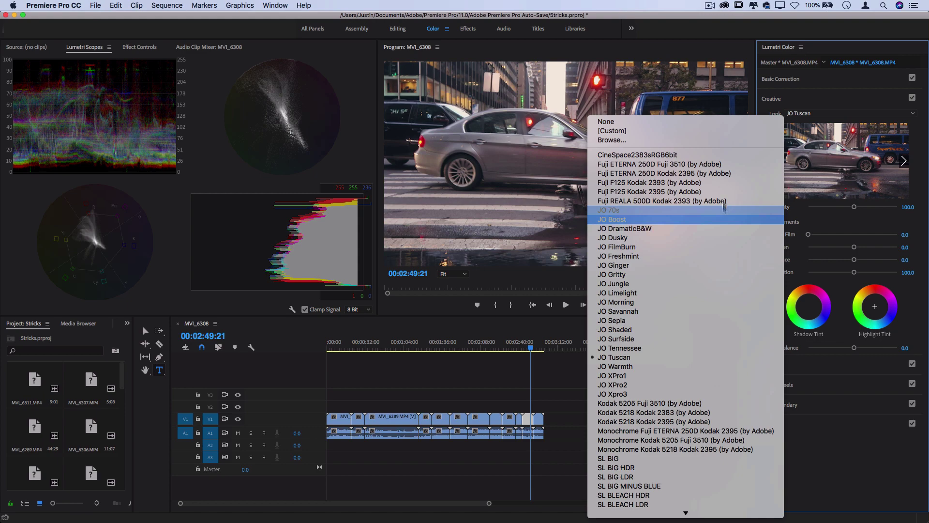
click(725, 122)
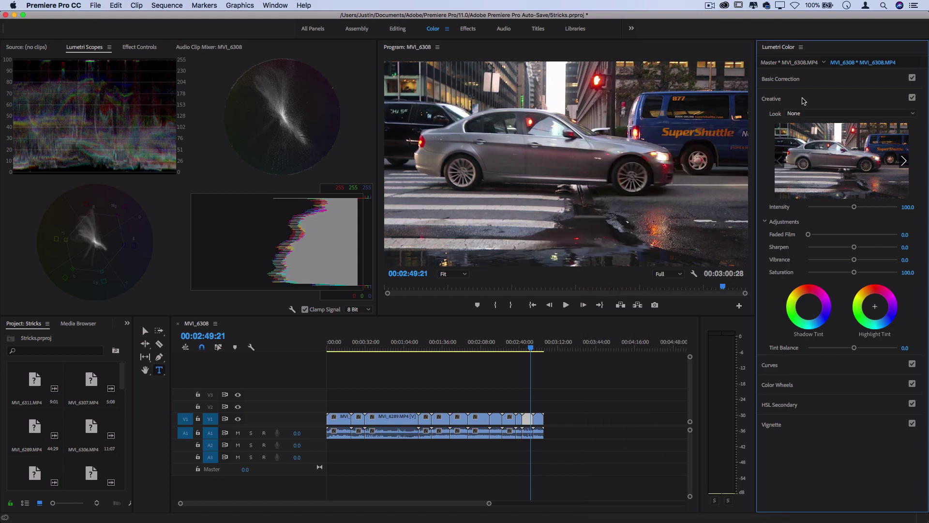
click(803, 100)
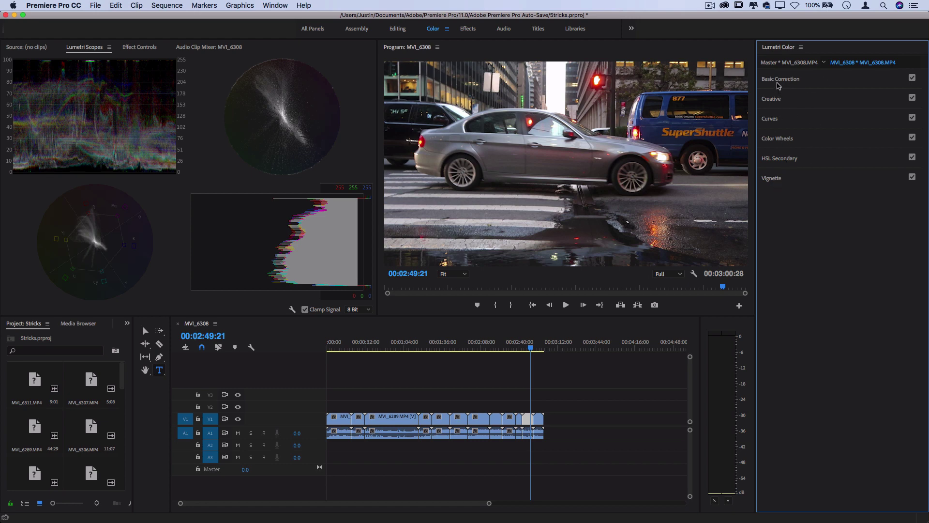
Step: In Basic Correction, raise Exposure to 0.8 and Contrast to 15.7
click(778, 80)
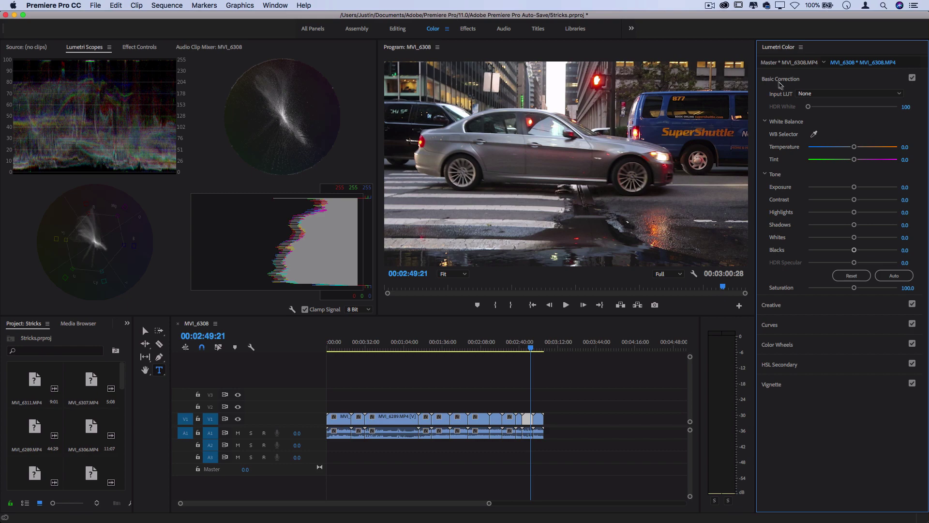
drag(853, 188, 860, 187)
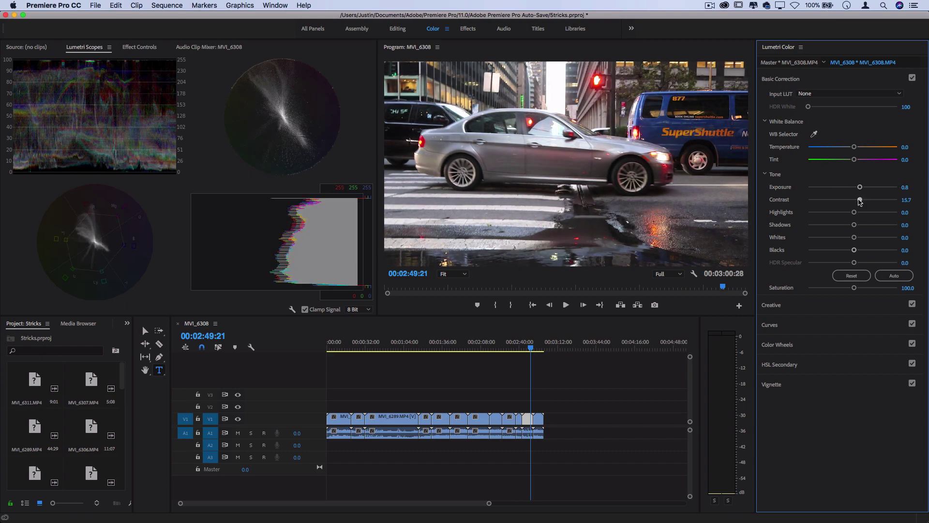
click(780, 79)
Step: Drag the Shadow Tint and Highlight Tint wheels off neutral for a warm highlight tint
click(779, 99)
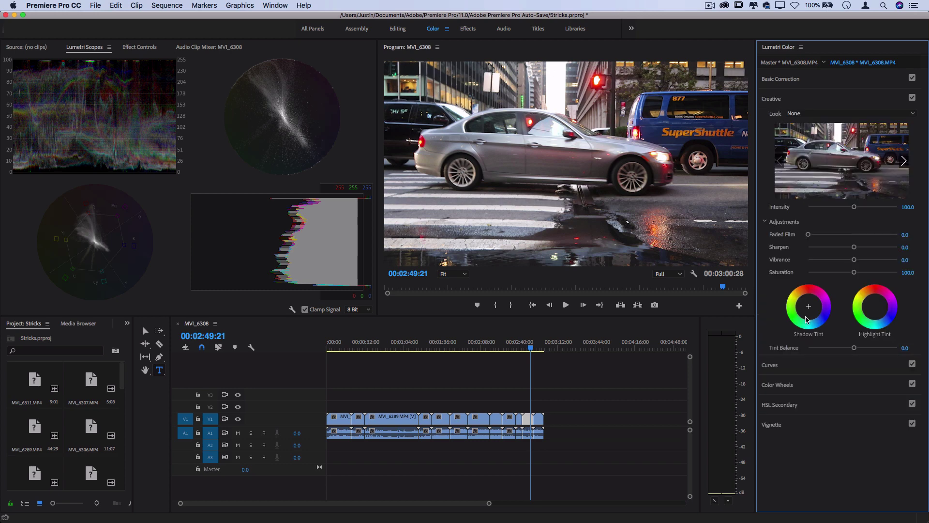
drag(808, 305, 812, 313)
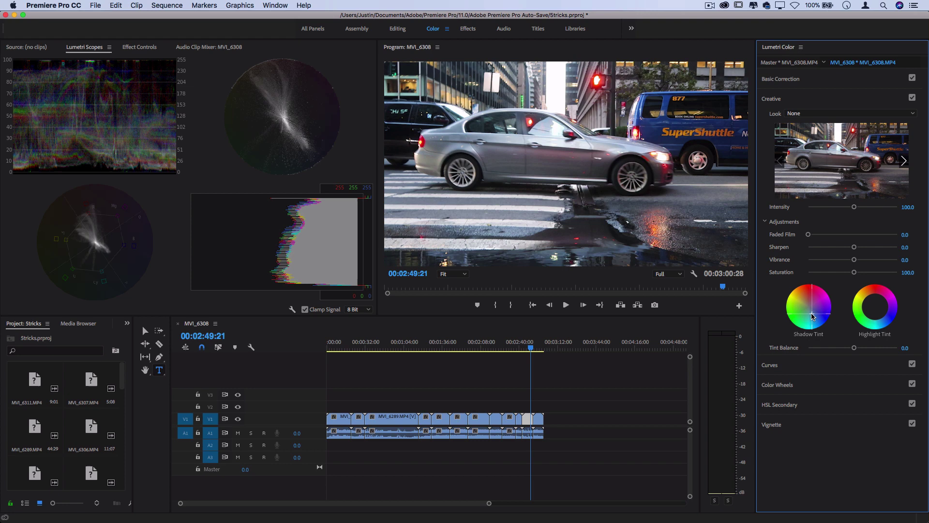
drag(869, 298, 870, 299)
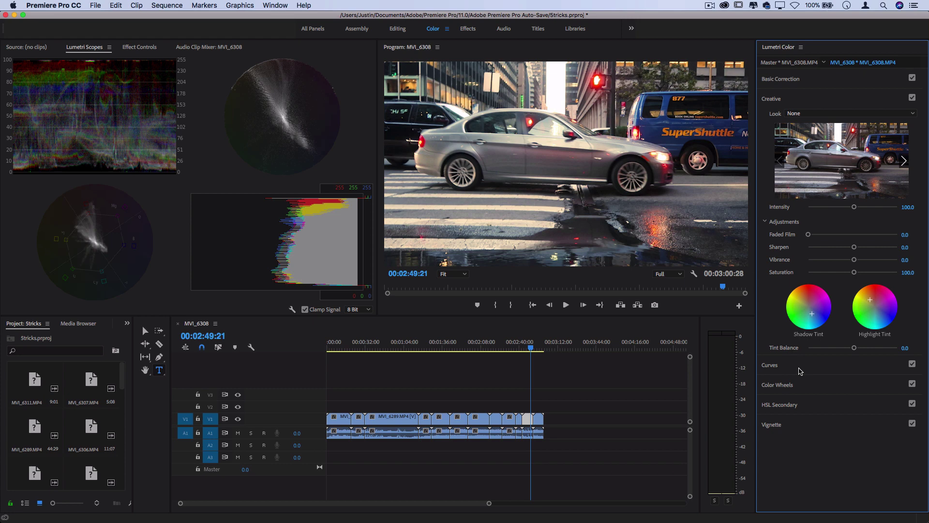
Step: Add two points to form an S-shaped master RGB curve, then bend the red channel curve down
click(799, 369)
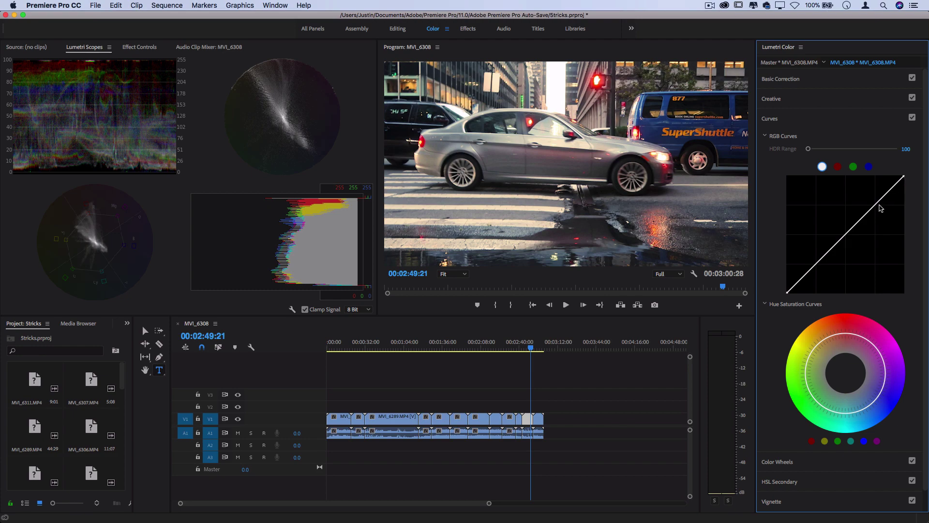
mouse_move(878, 202)
mouse_down()
mouse_move(878, 218)
mouse_move(876, 191)
mouse_up()
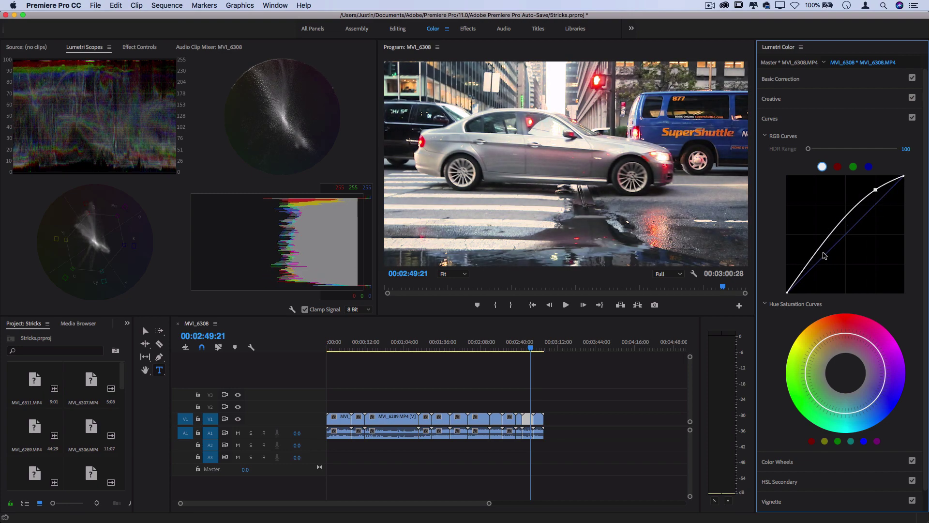
drag(819, 249, 817, 277)
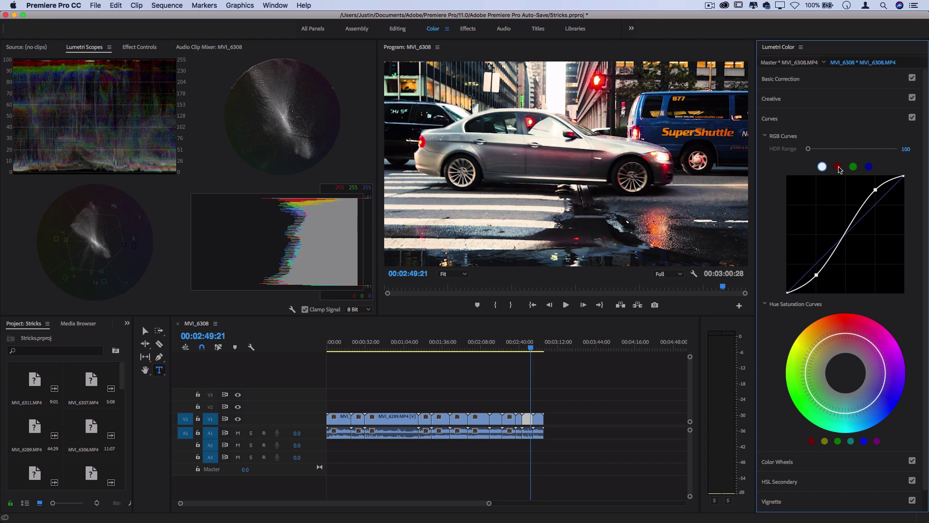
click(838, 167)
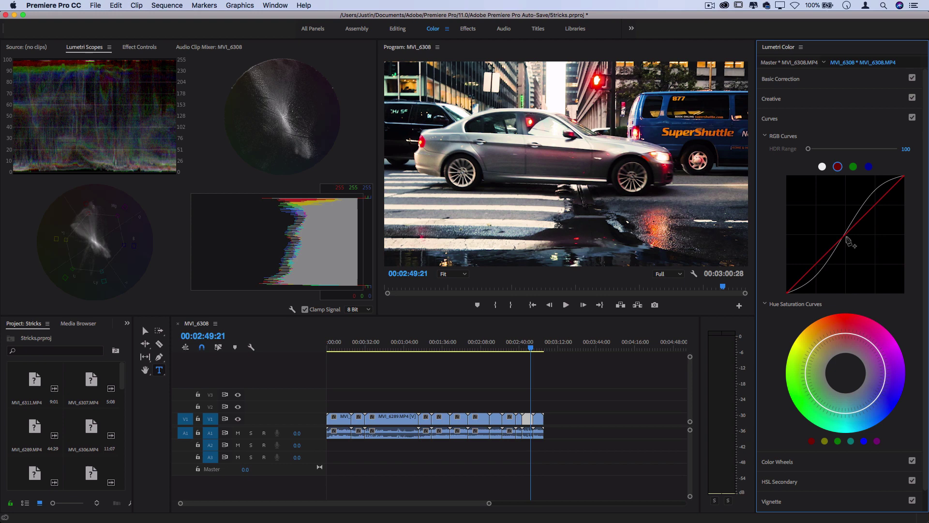
drag(845, 236, 849, 243)
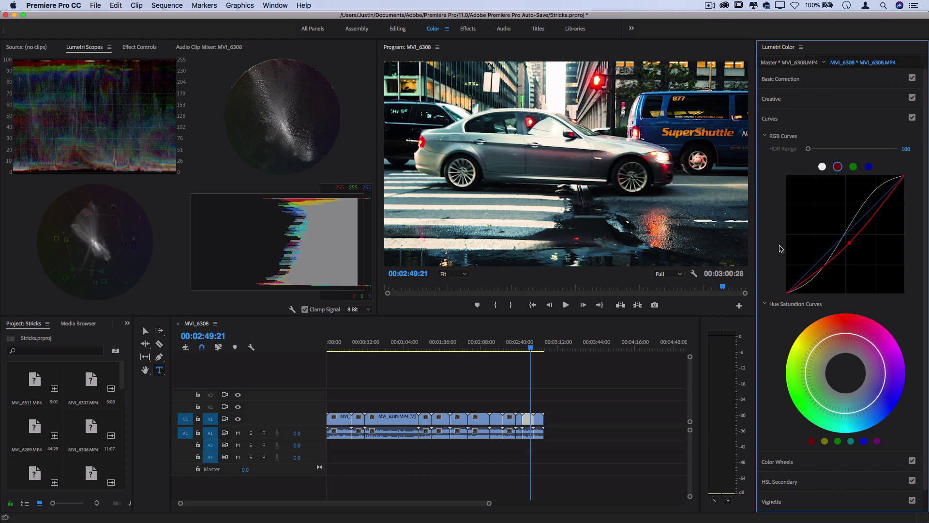
Step: Drag the Hue Saturation ring outward to boost the shot's overall saturation
click(780, 121)
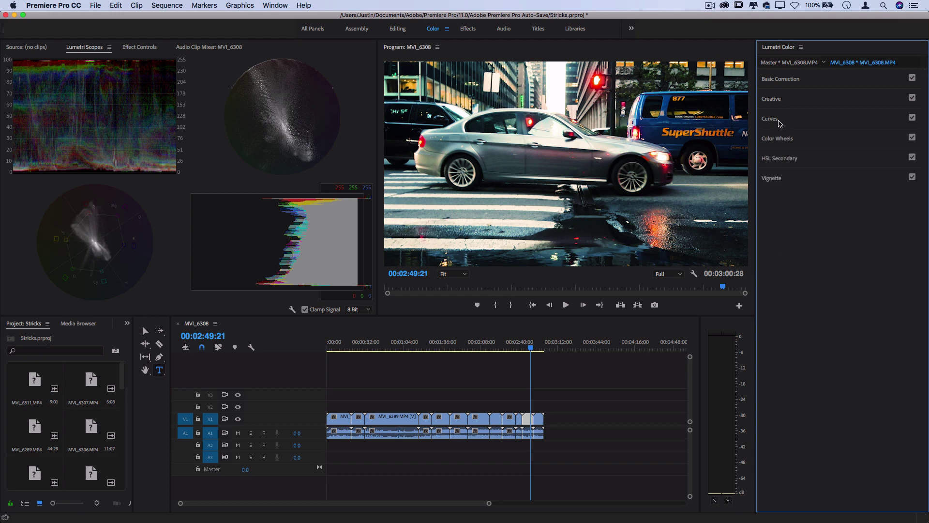
click(783, 79)
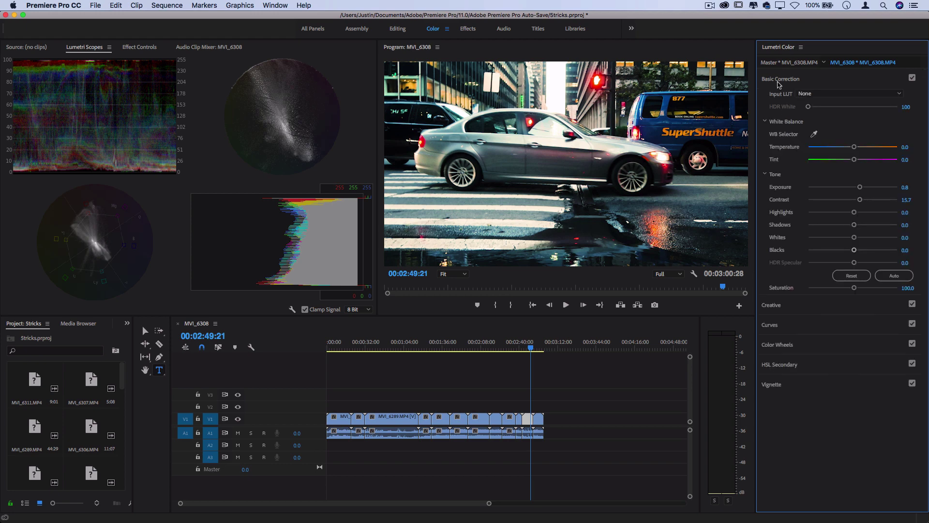
click(779, 80)
click(773, 124)
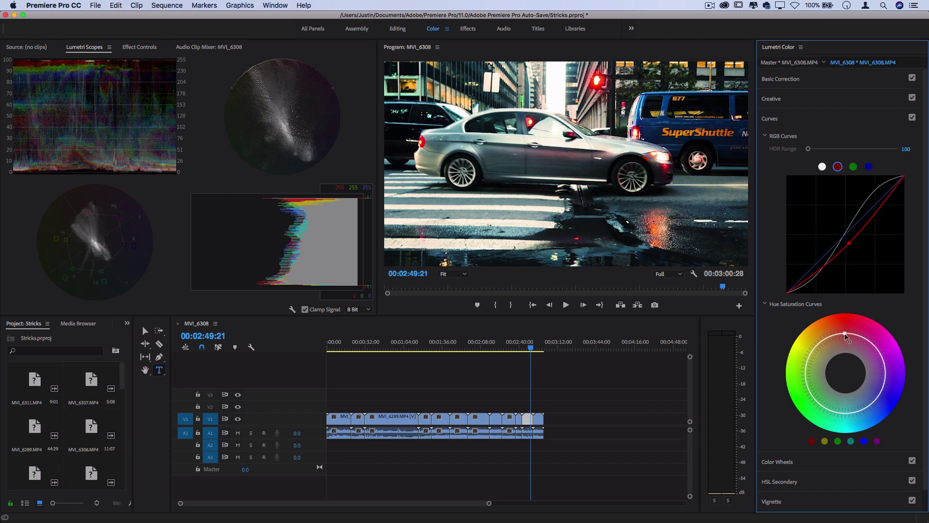
drag(847, 339, 845, 323)
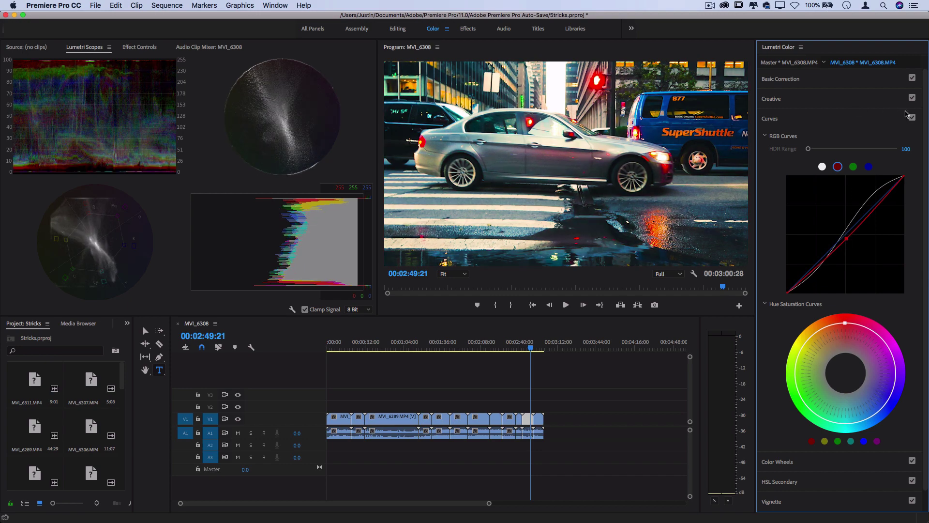
Step: Switch Curves and Creative off and back on to compare before and after
click(912, 117)
click(913, 98)
click(912, 99)
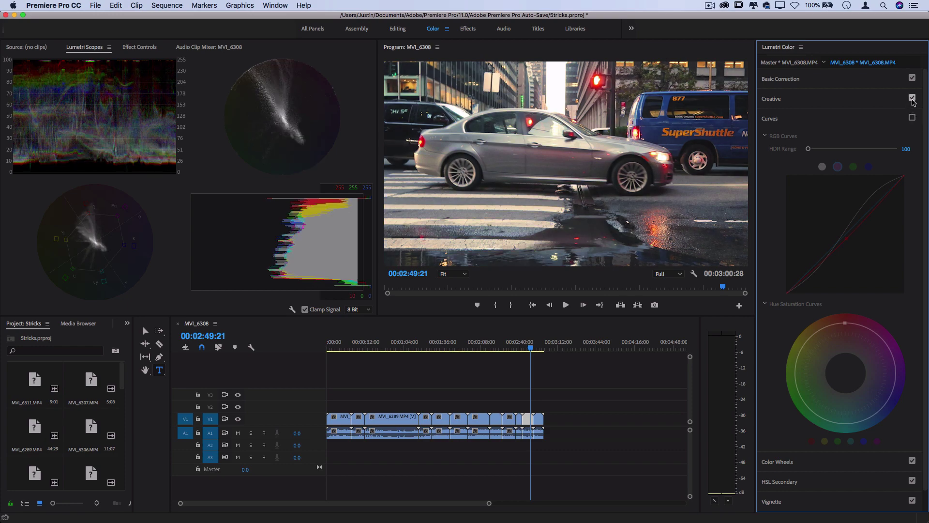
click(912, 120)
click(912, 118)
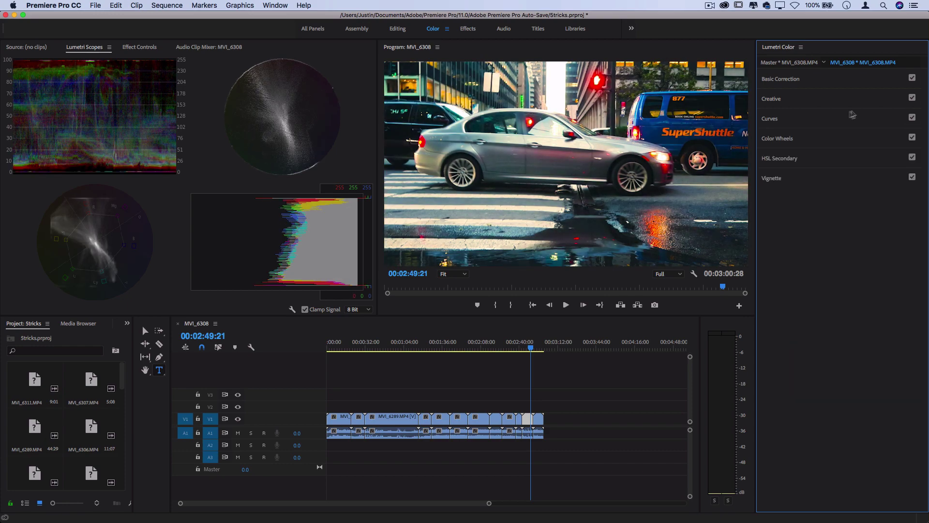
Step: Copy the Lumetri Color effect from MVI_6308 and paste it onto clip MVI_6307
key(Up)
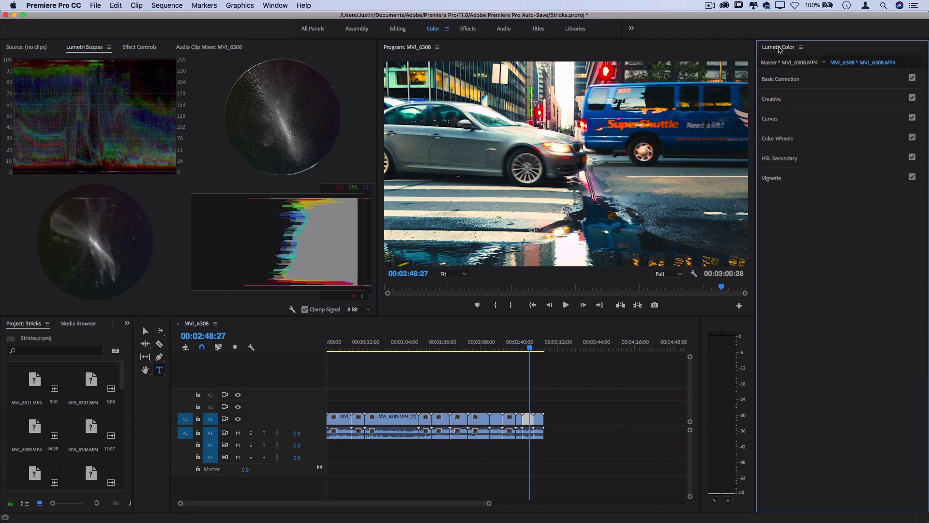
click(315, 29)
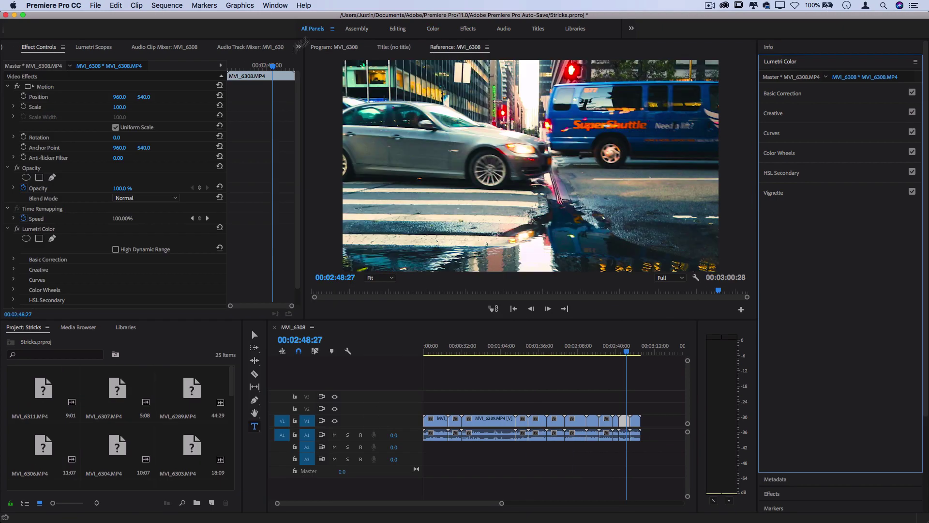
click(46, 229)
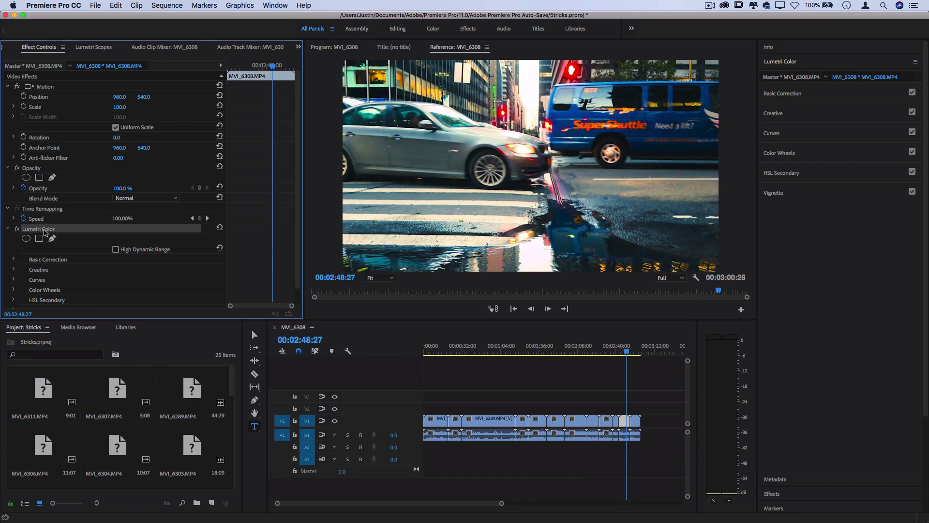
key(super+c)
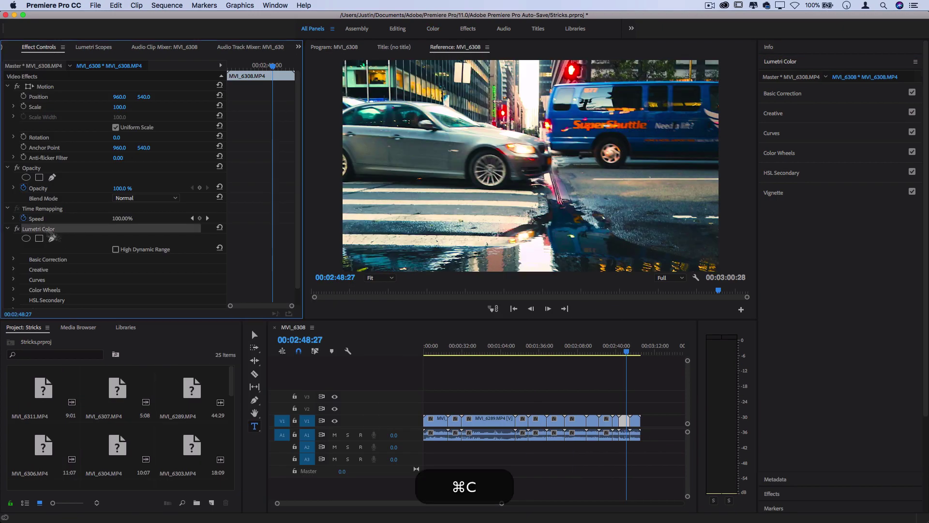
click(616, 421)
click(617, 355)
key(super+v)
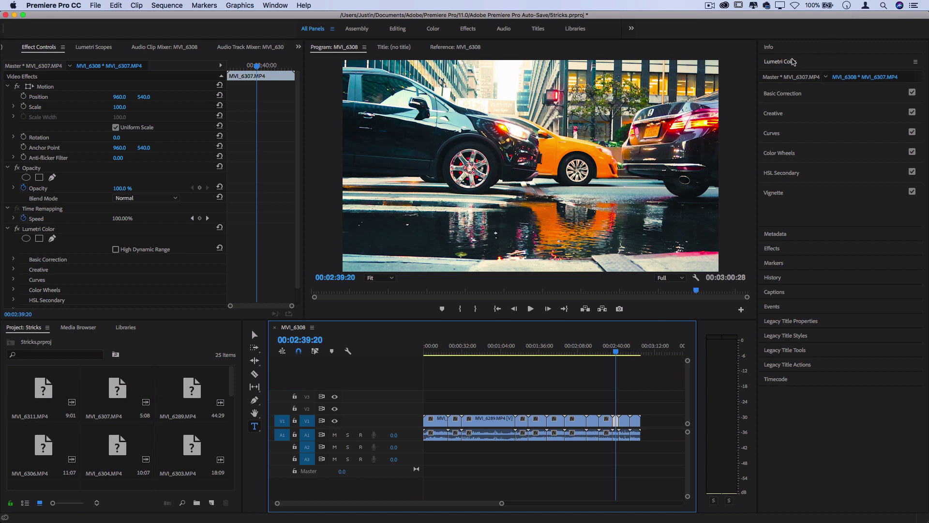
click(916, 63)
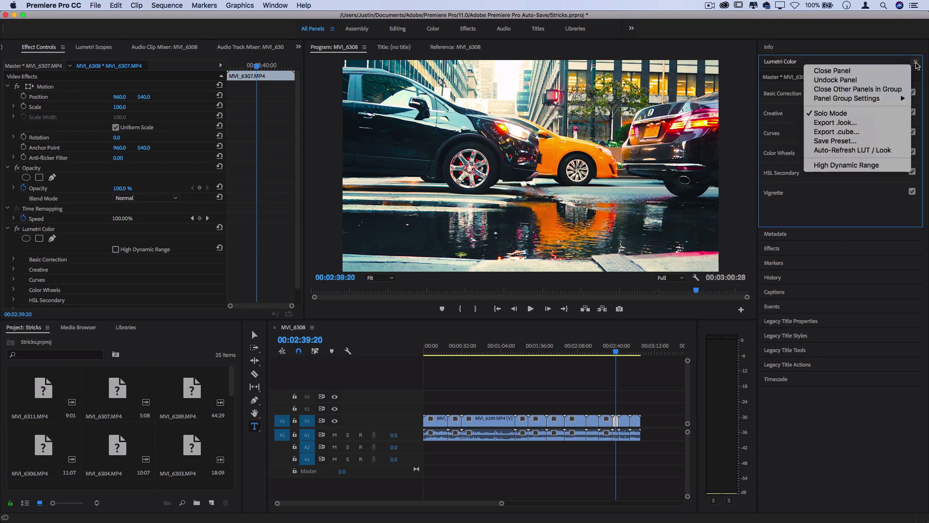
click(916, 63)
click(916, 63)
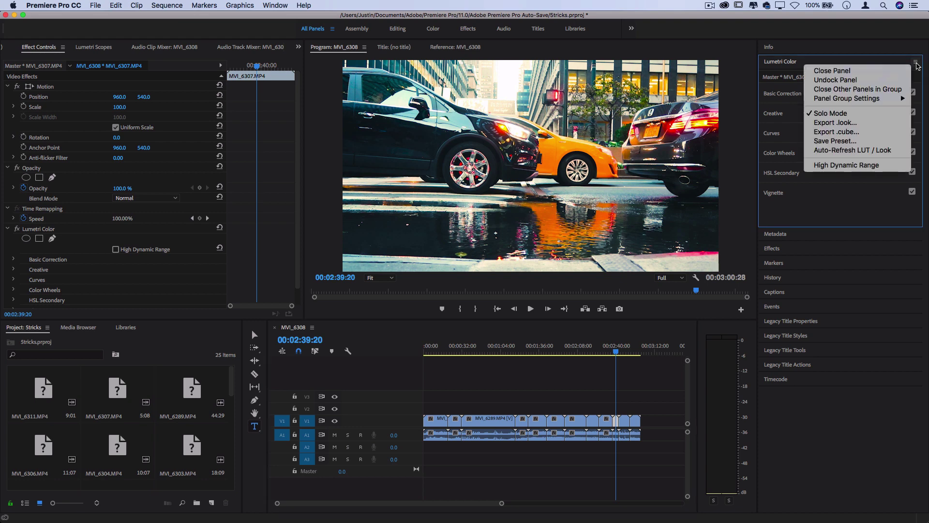
Step: Export the grade as BlueContrast1.cube to the Desktop and confirm the file there
click(878, 133)
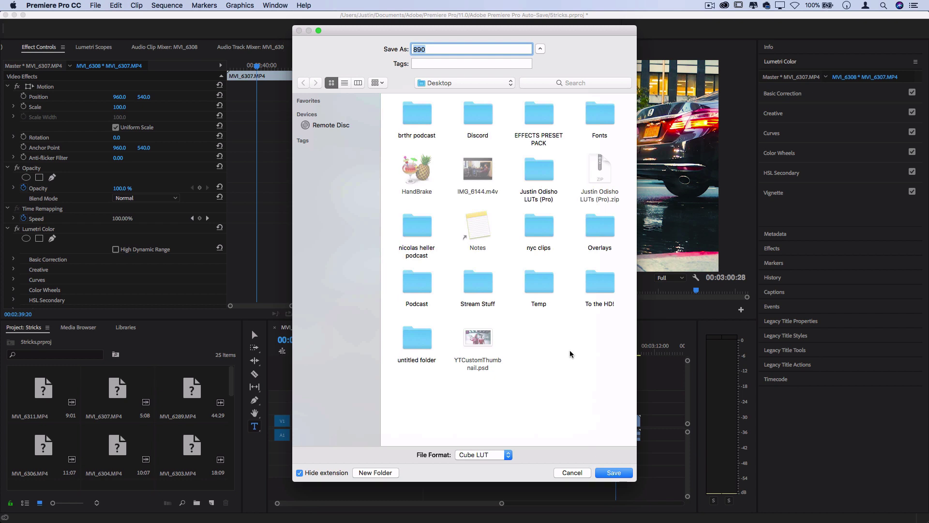
key(shift)
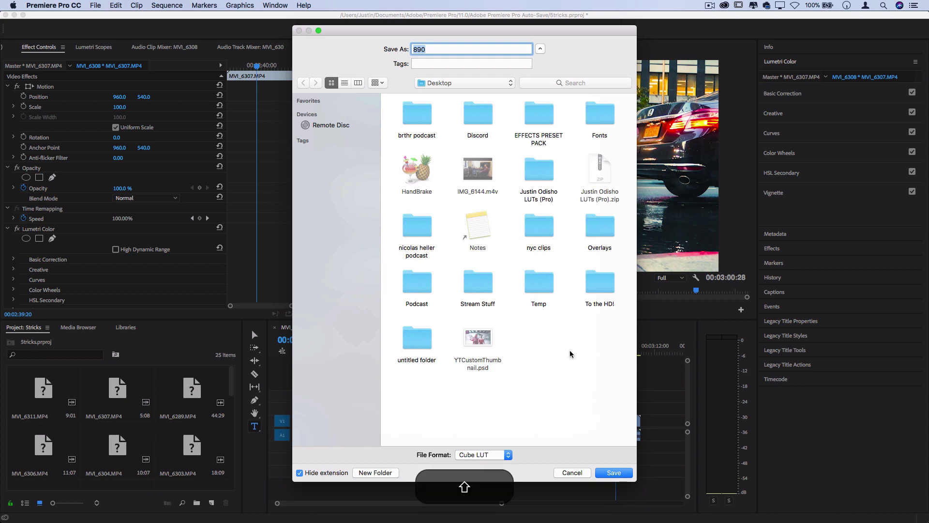
text(BlueContrast1)
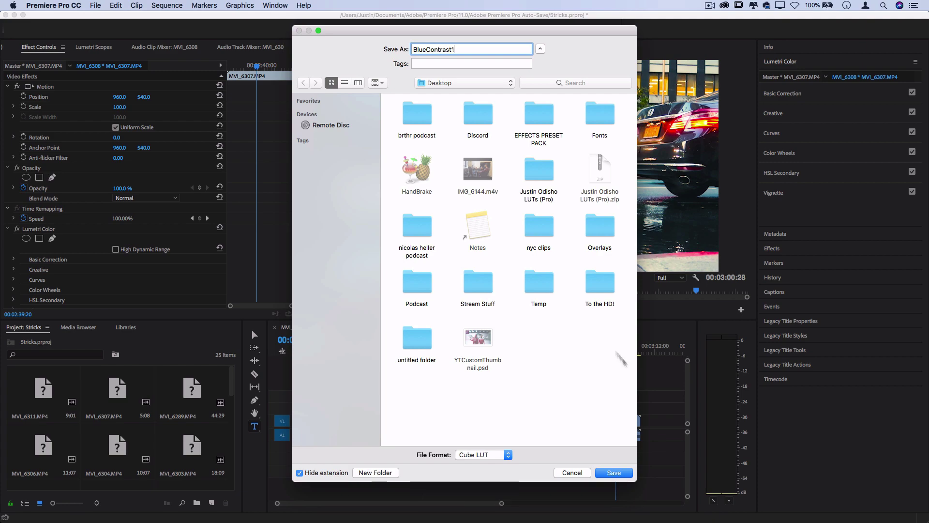
click(616, 478)
drag(716, 18, 646, 17)
click(904, 140)
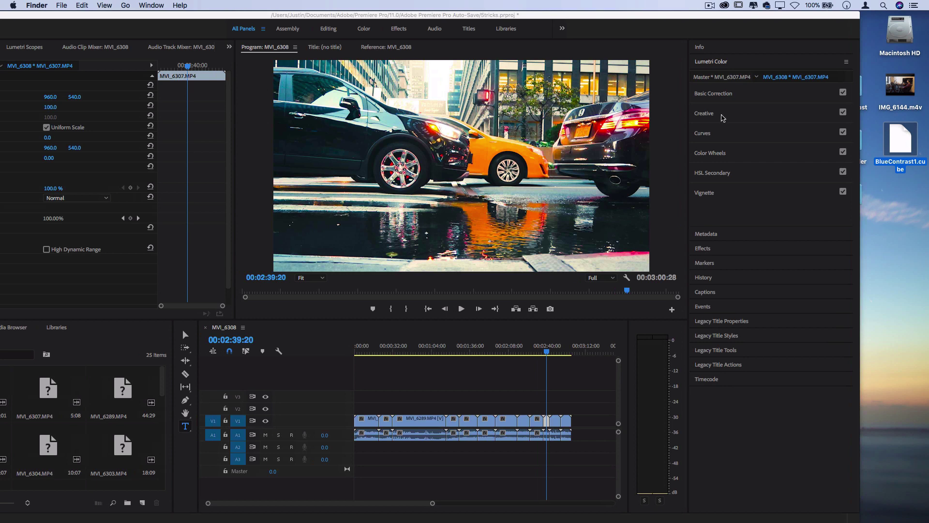
Step: On clip MVI_6289, browse for BlueContrast1.cube and load it as the Creative look
click(721, 116)
click(721, 117)
click(438, 347)
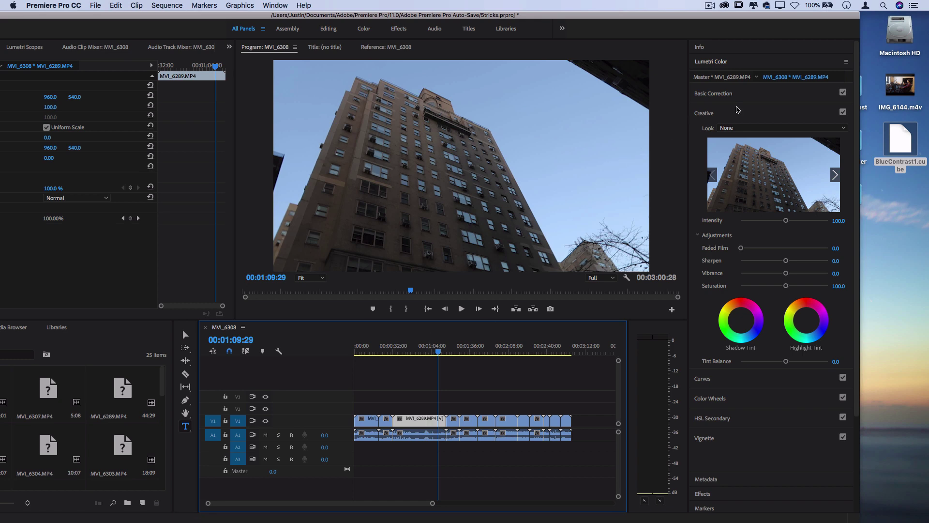
click(734, 111)
click(726, 112)
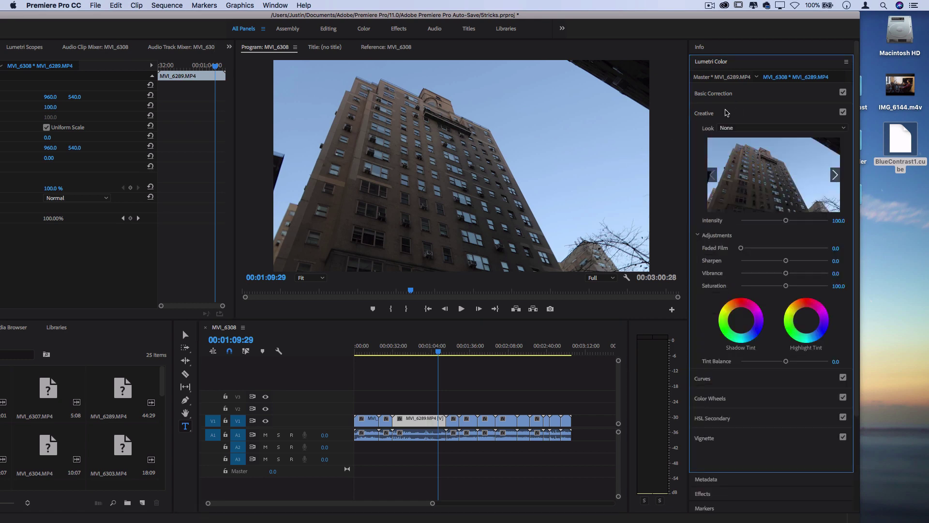
click(739, 129)
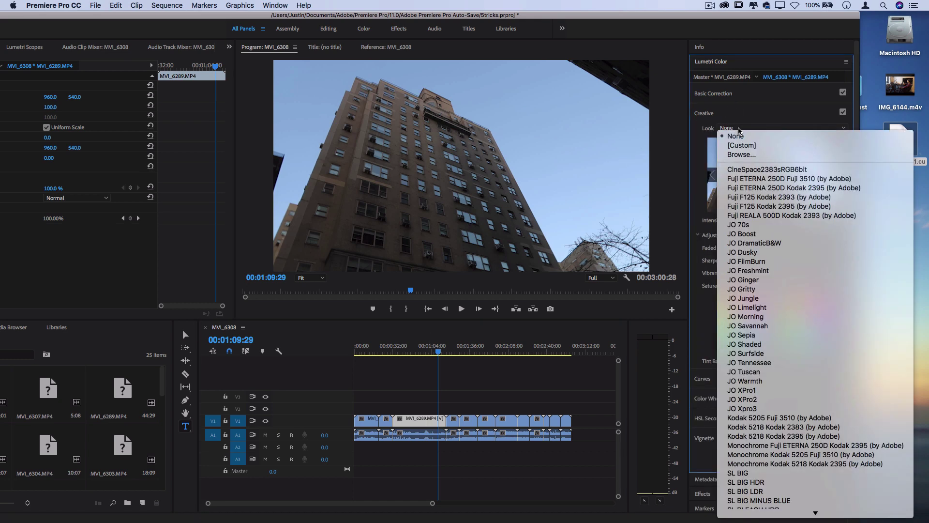
click(741, 154)
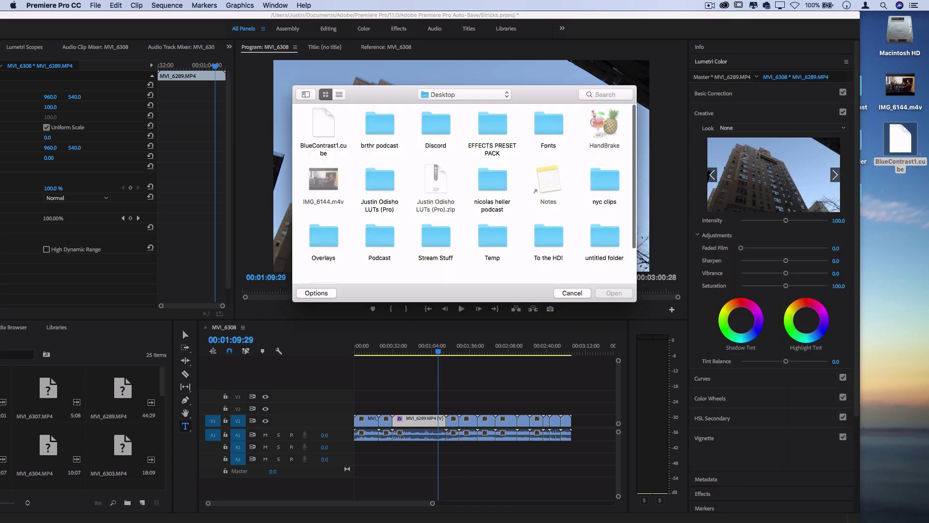
double_click(328, 133)
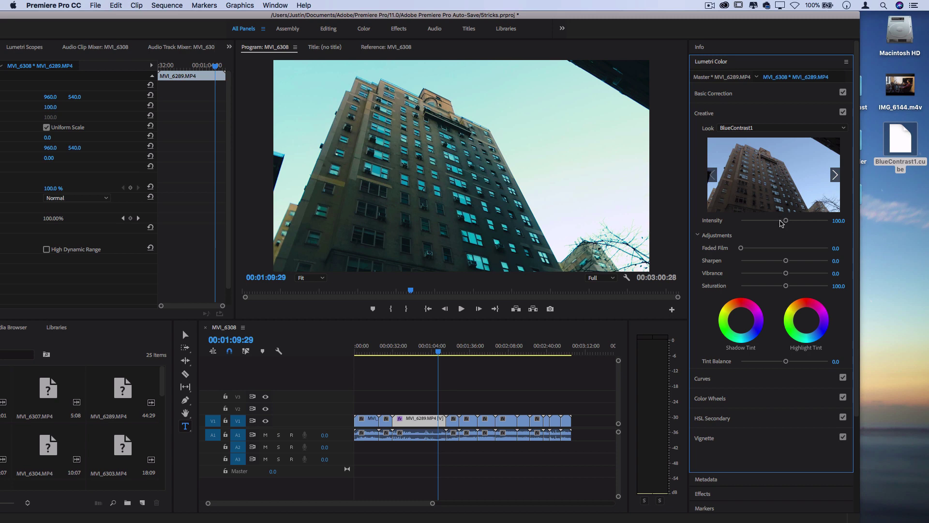
Step: Set the Creative Intensity slider to 134.8 and Basic Correction Exposure to 0.6
mouse_move(783, 223)
mouse_down()
mouse_move(810, 221)
mouse_move(793, 221)
mouse_up()
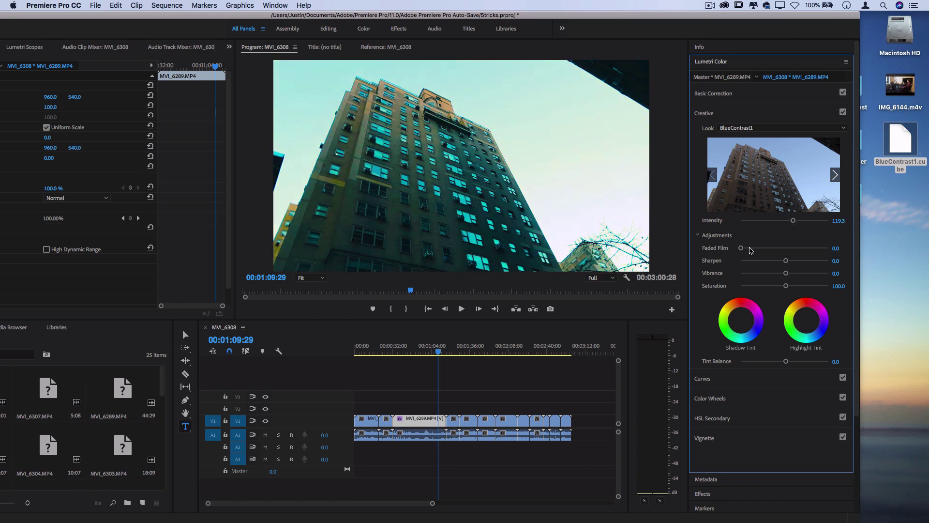
click(747, 96)
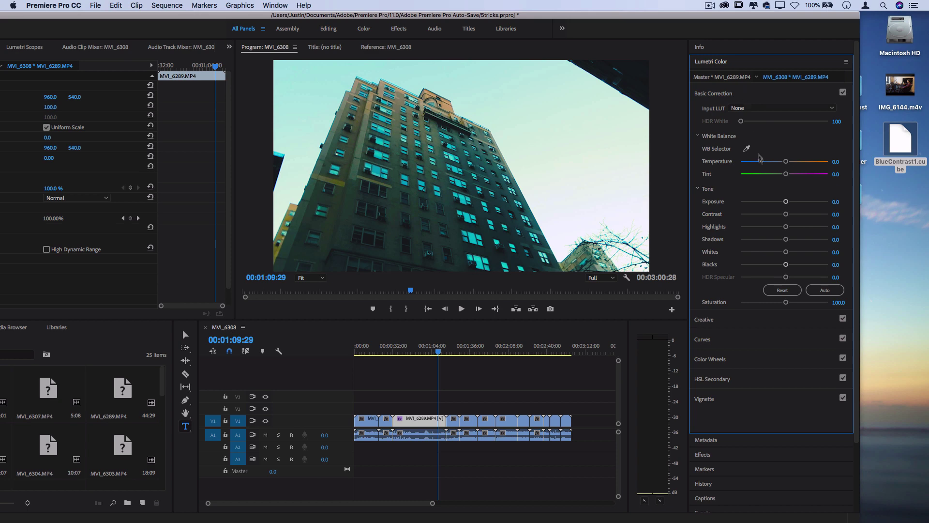
drag(786, 202, 750, 228)
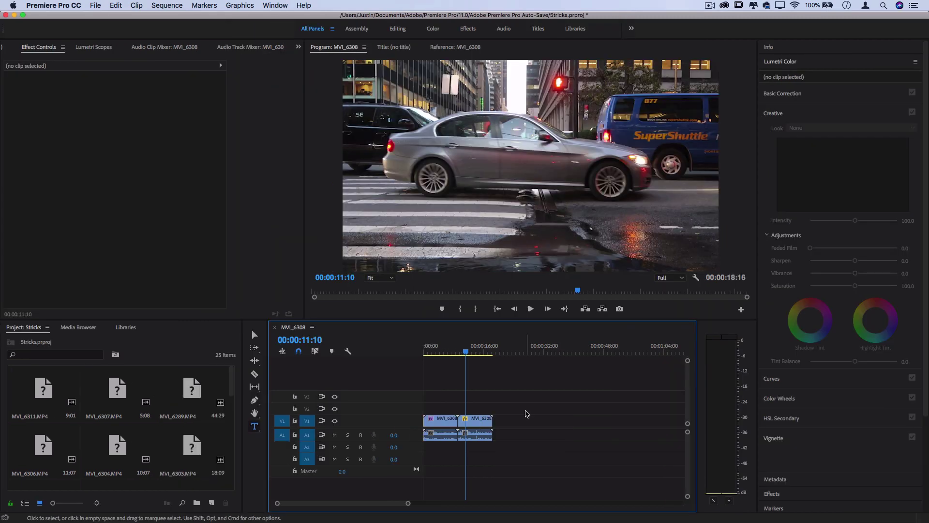
Step: Create a new adjustment layer and place it on track V2 above the clips
click(33, 331)
click(94, 5)
mouse_move(100, 18)
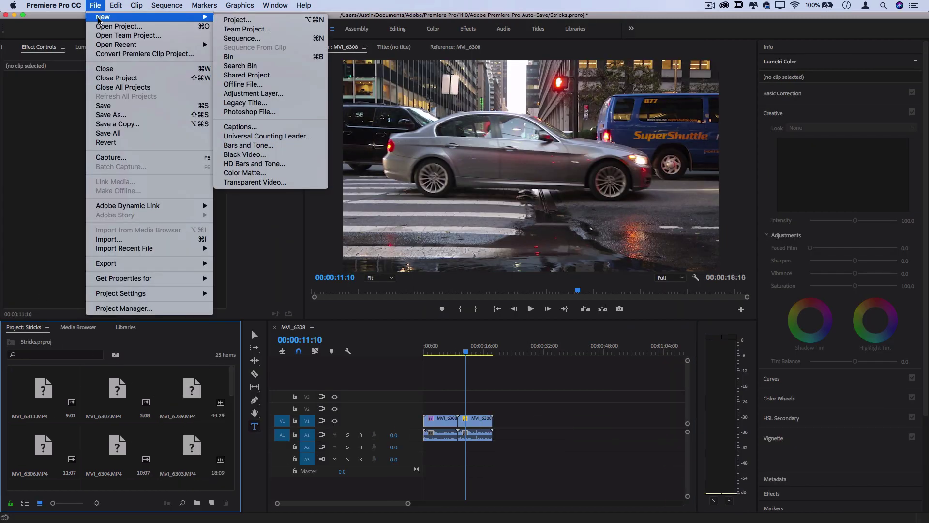
click(239, 92)
key(Return)
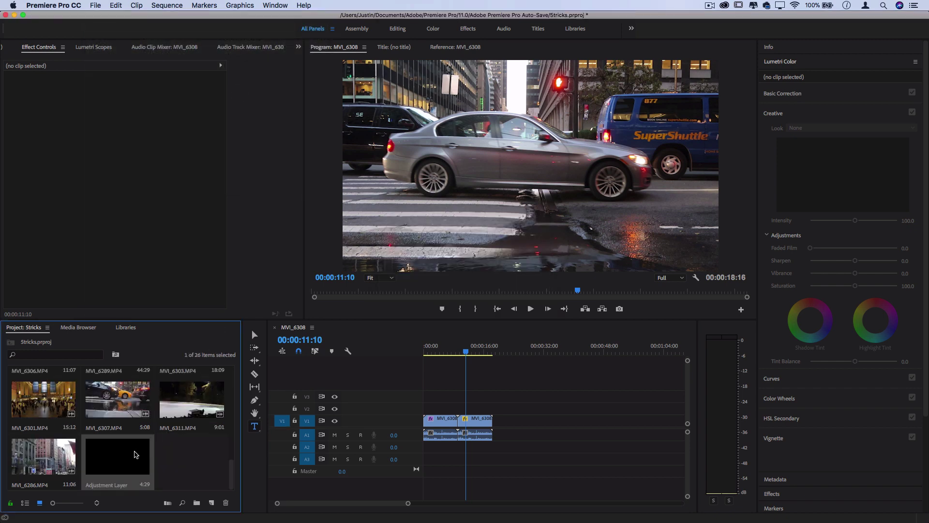
drag(136, 454, 513, 410)
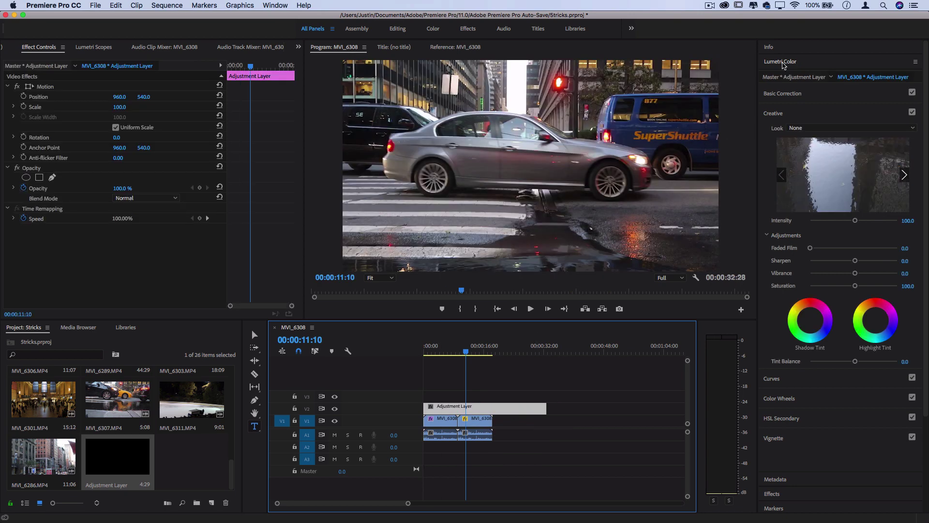
Step: Apply the JO XPro1 creative look to the adjustment layer and move the playhead back to 6:21
click(806, 128)
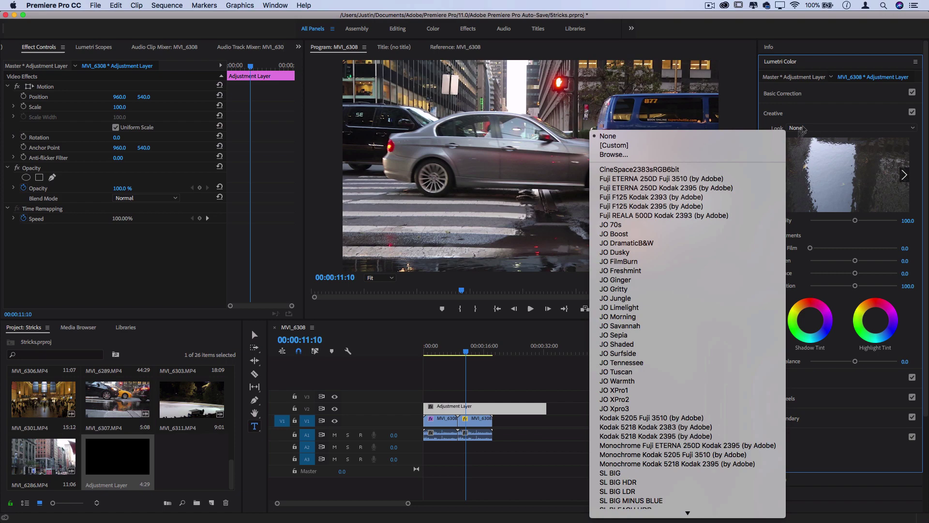
click(637, 393)
drag(452, 352, 463, 352)
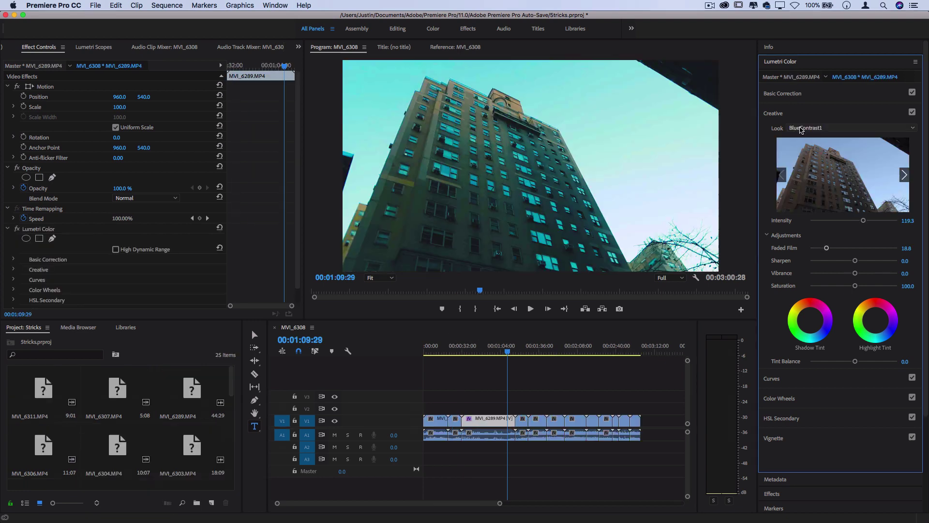
Step: Confirm BlueContrast1 appears in the Look list, then reveal Premiere Pro CC 2018 in Finder from the Dock
click(801, 130)
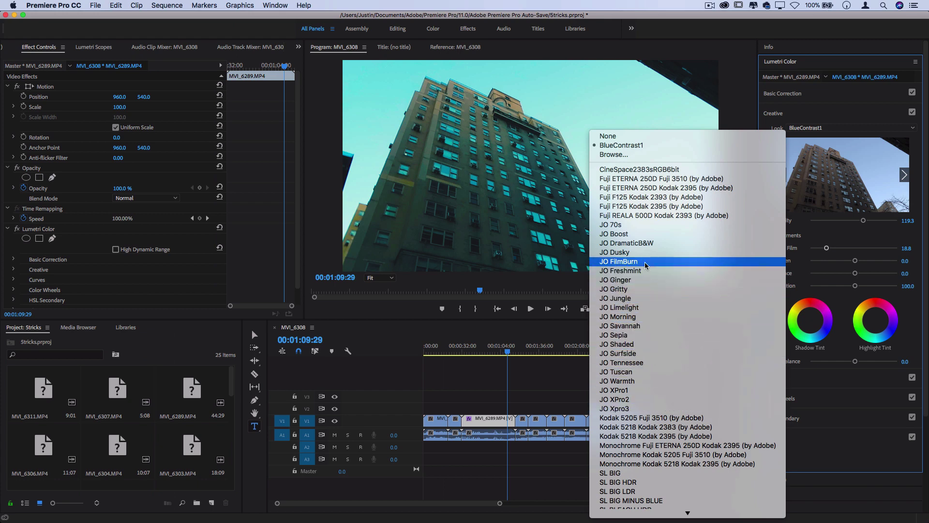
click(826, 130)
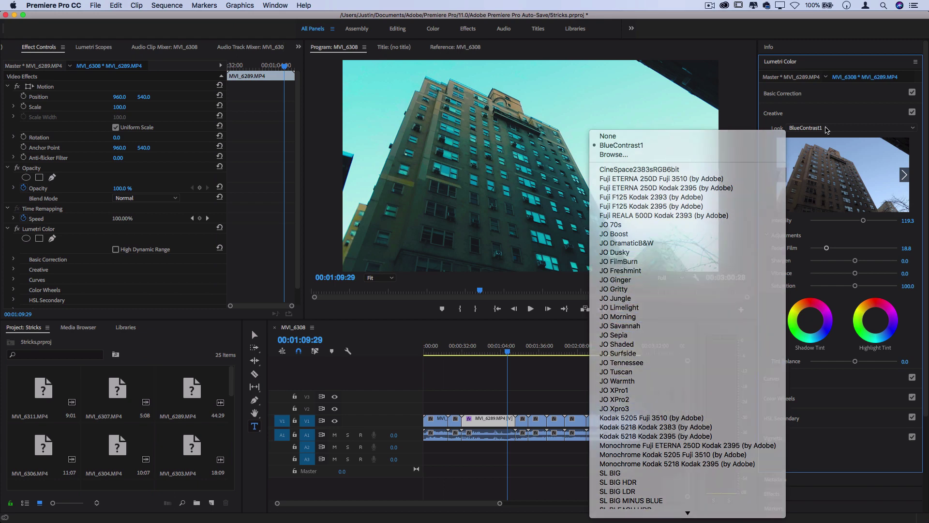
mouse_move(478, 517)
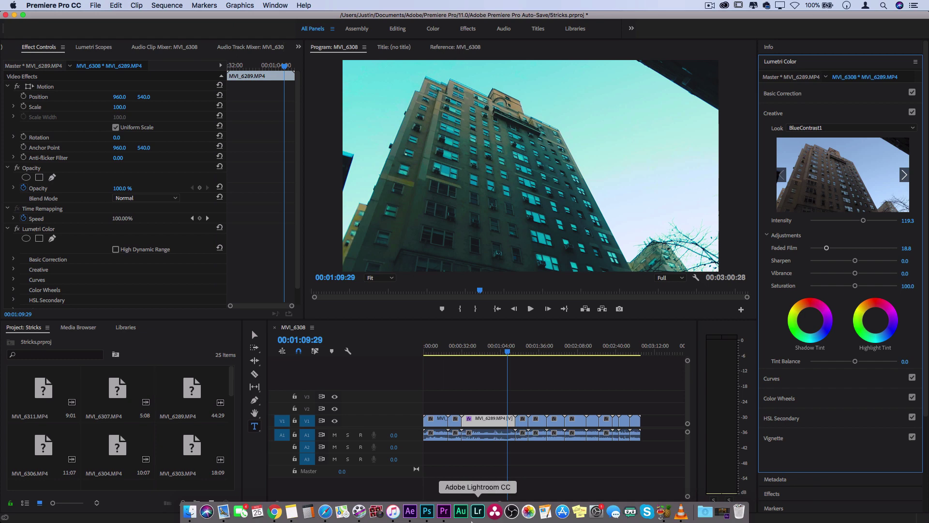
right_click(442, 516)
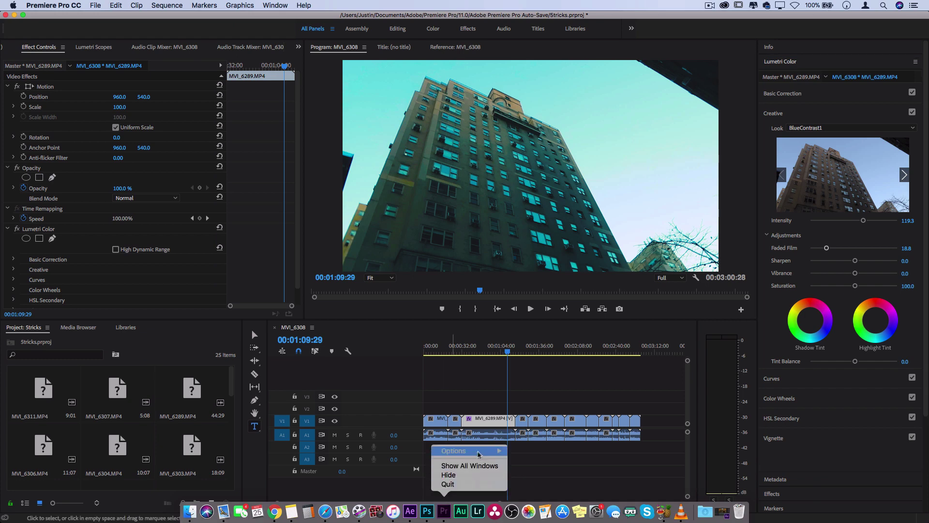
mouse_move(478, 454)
click(549, 449)
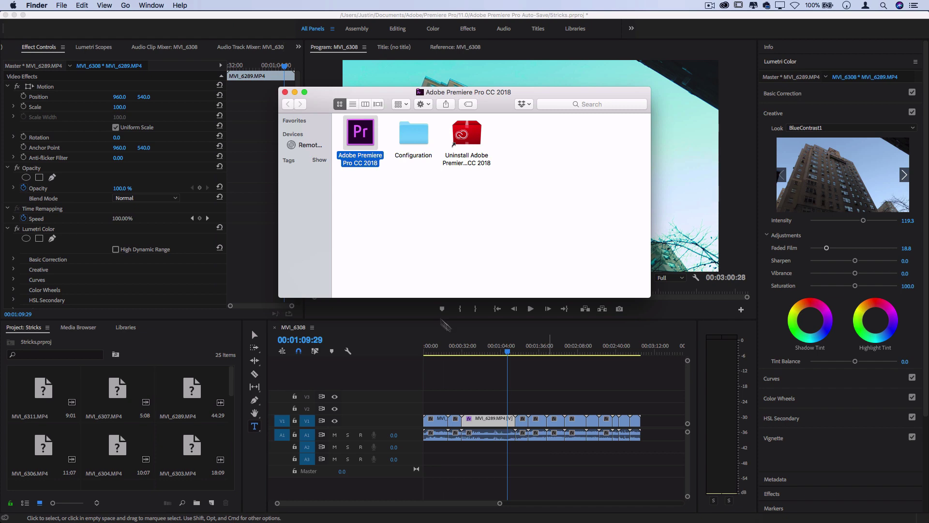
Step: Show Premiere Pro's package contents and open Contents > Lumetri > LUTs > Creative
click(360, 144)
right_click(360, 144)
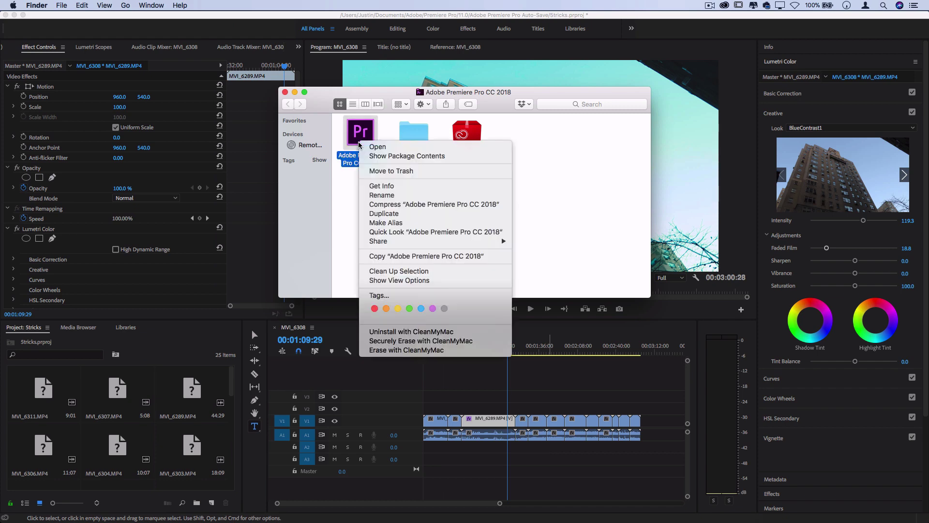
click(385, 156)
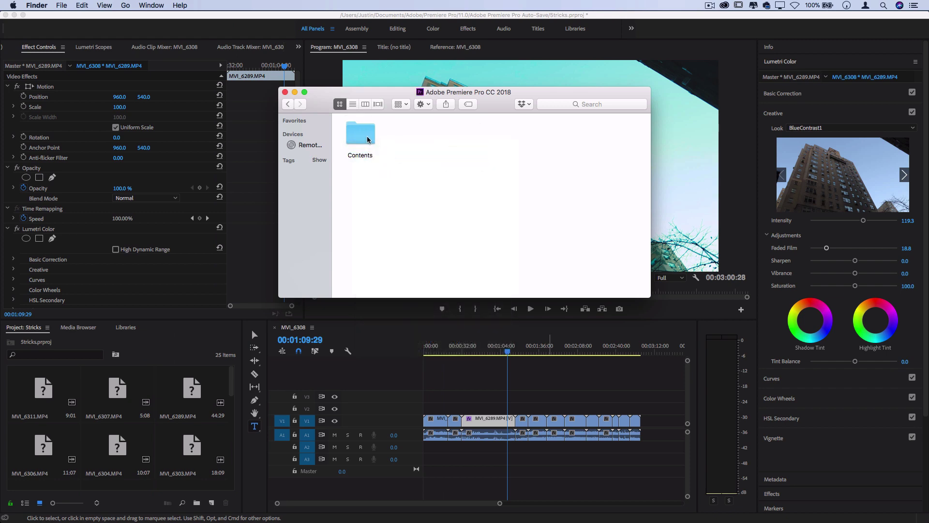
double_click(367, 140)
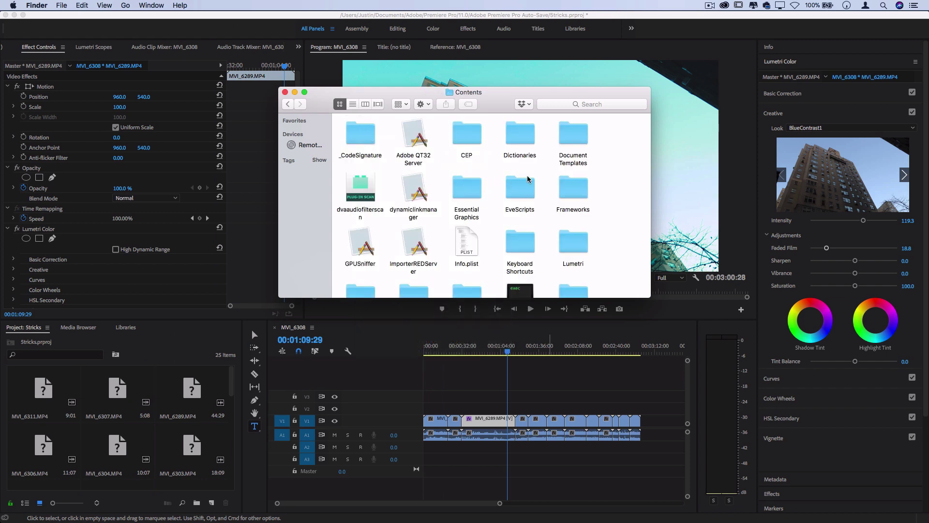
scroll(527, 175, down, 2)
click(579, 211)
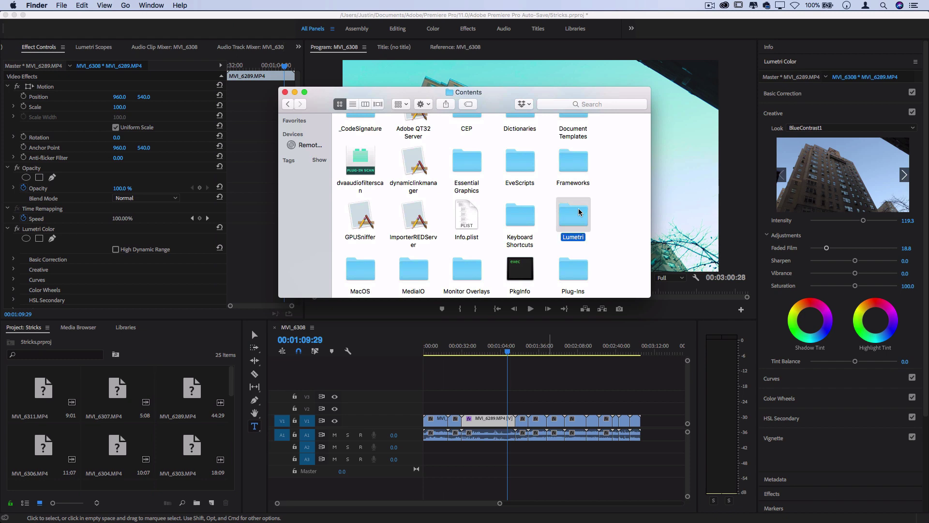
double_click(579, 212)
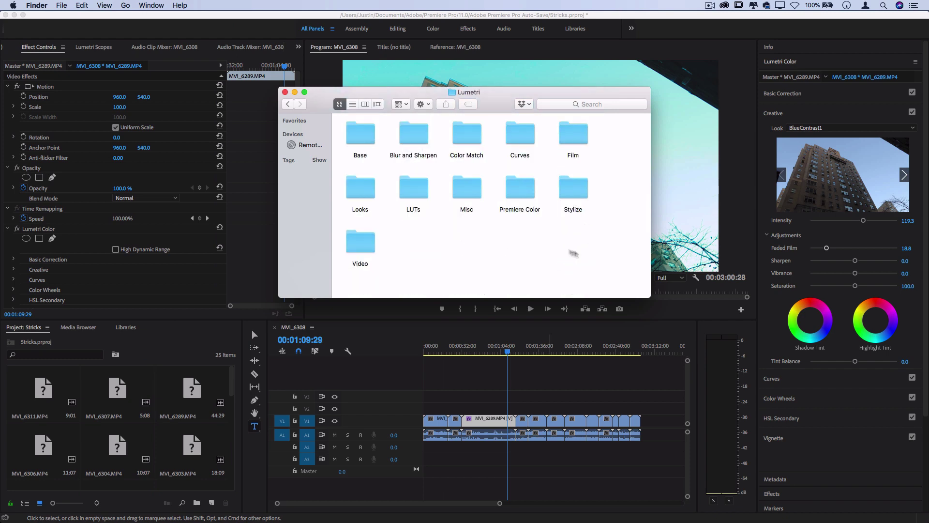
double_click(412, 192)
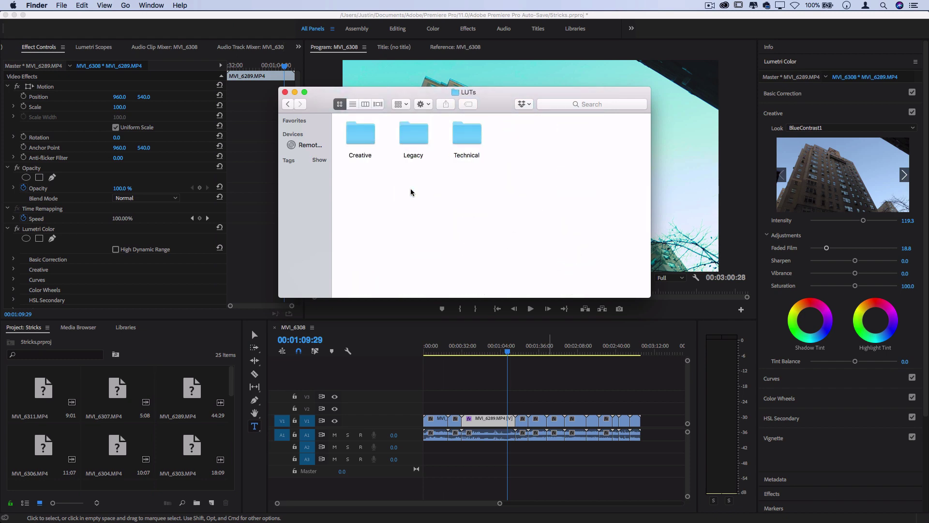
double_click(361, 135)
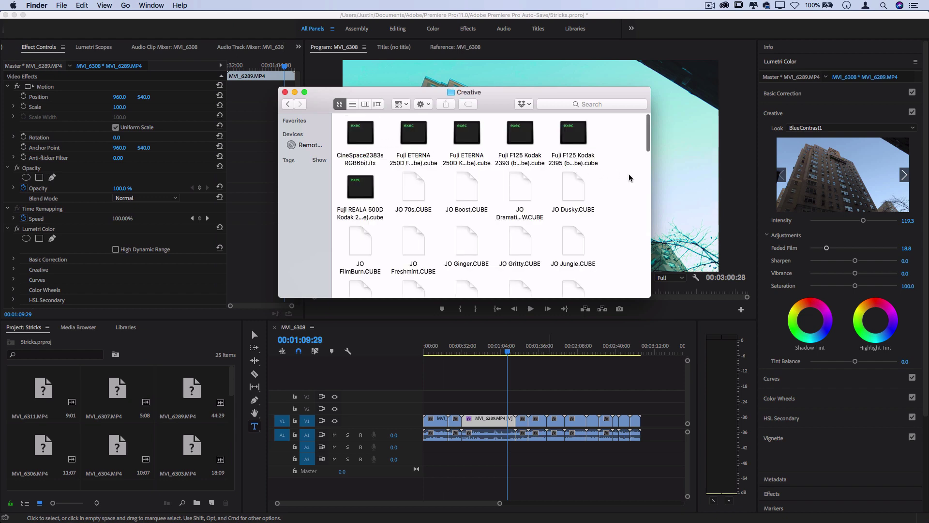
Step: Browse the Creative .cube files, selecting JO Morning through JO Shaded
scroll(629, 175, down, 3)
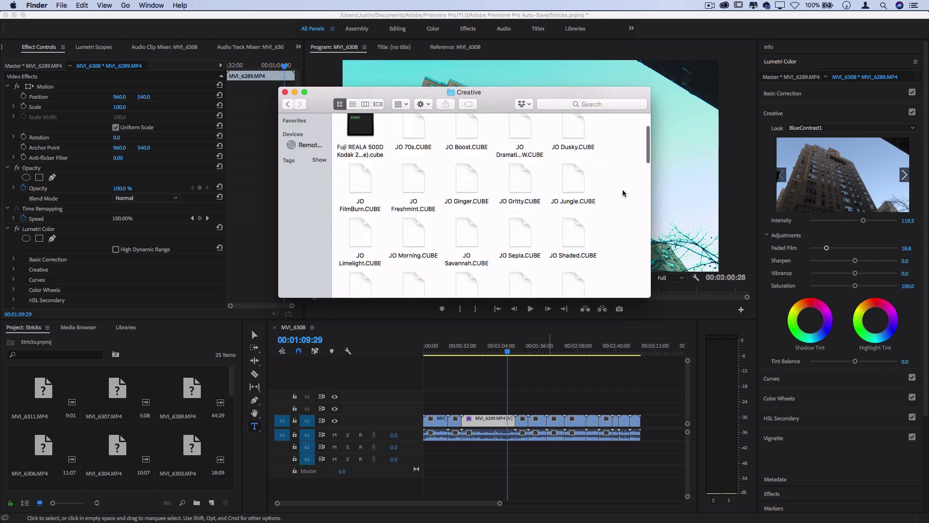
scroll(617, 182, down, 4)
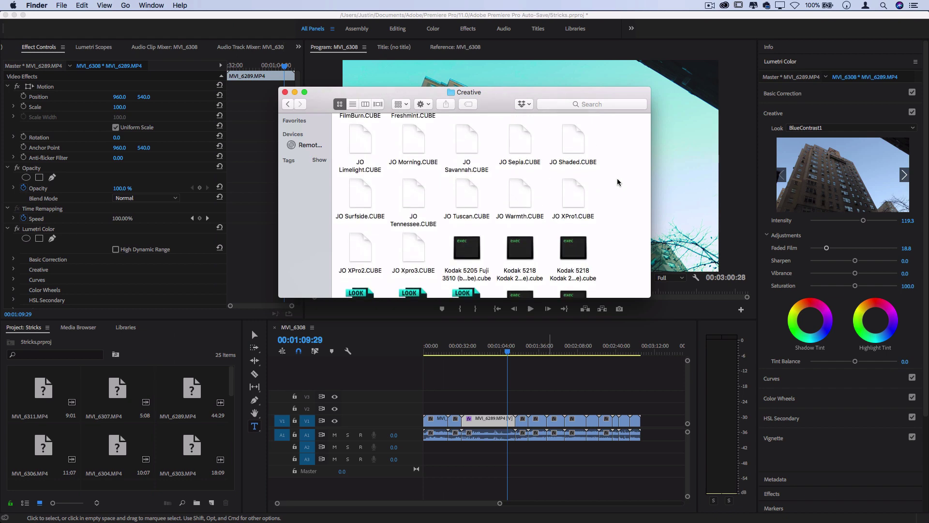
scroll(617, 182, up, 3)
mouse_move(637, 249)
mouse_down()
mouse_move(394, 195)
mouse_move(353, 160)
mouse_move(649, 214)
mouse_move(636, 206)
mouse_up()
scroll(636, 208, up, 3)
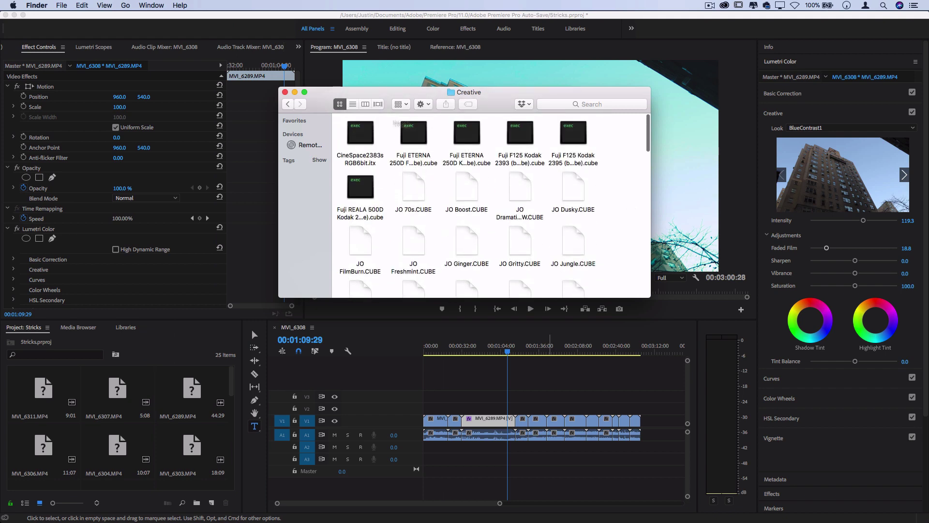
Step: Close the Creative folder window and review the Basic Correction settings back in Premiere Pro
click(285, 92)
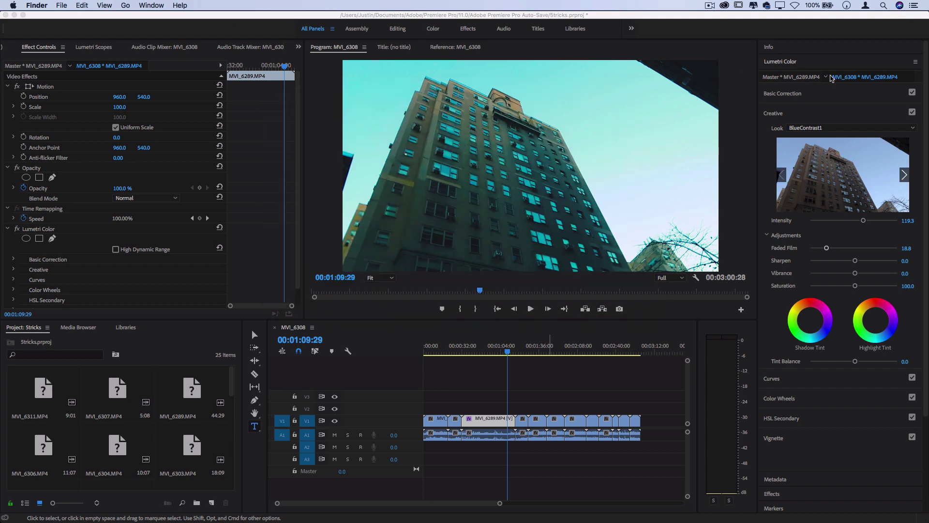
click(791, 117)
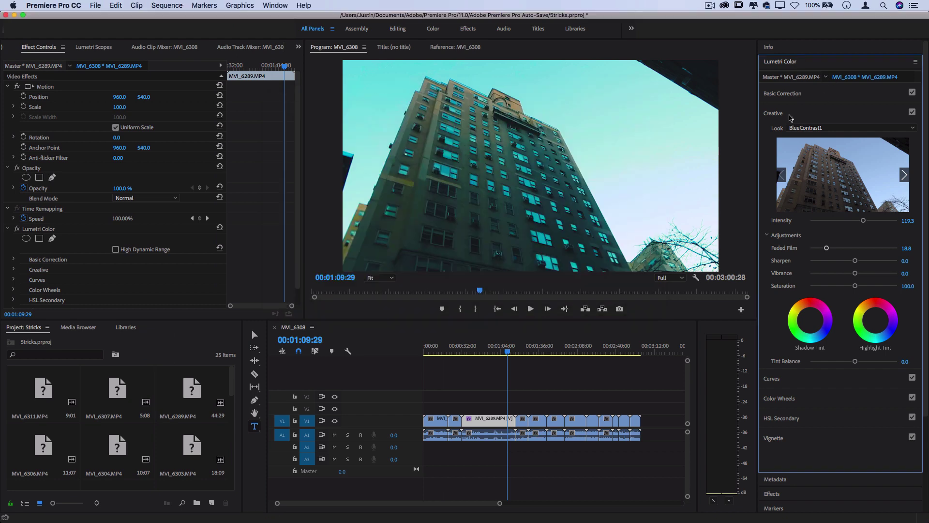
click(790, 118)
click(793, 95)
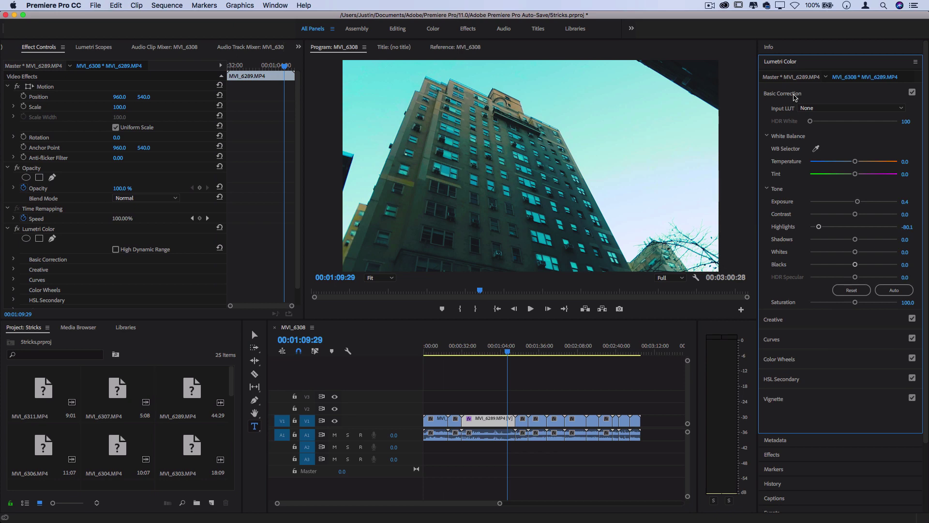
click(794, 95)
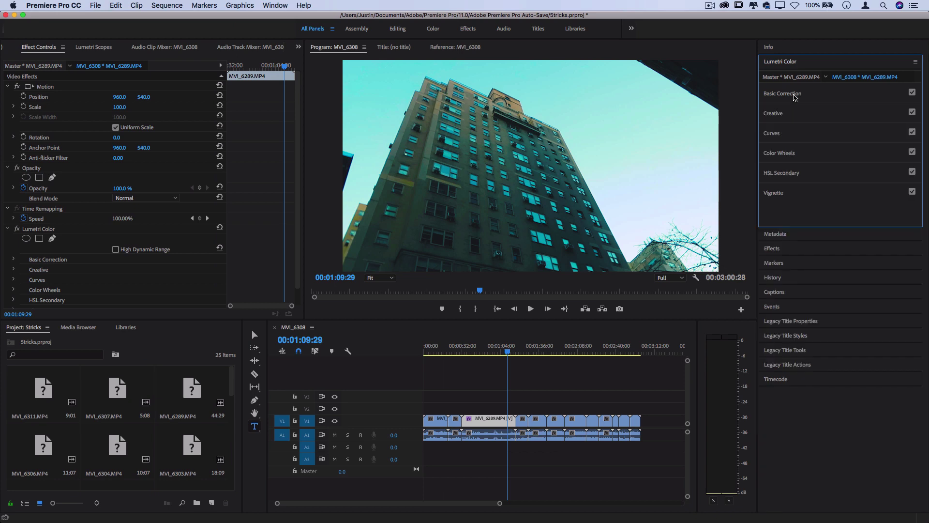
click(794, 95)
click(793, 95)
Step: Review the Creative and Curves settings of the grade
click(784, 113)
click(797, 114)
click(789, 136)
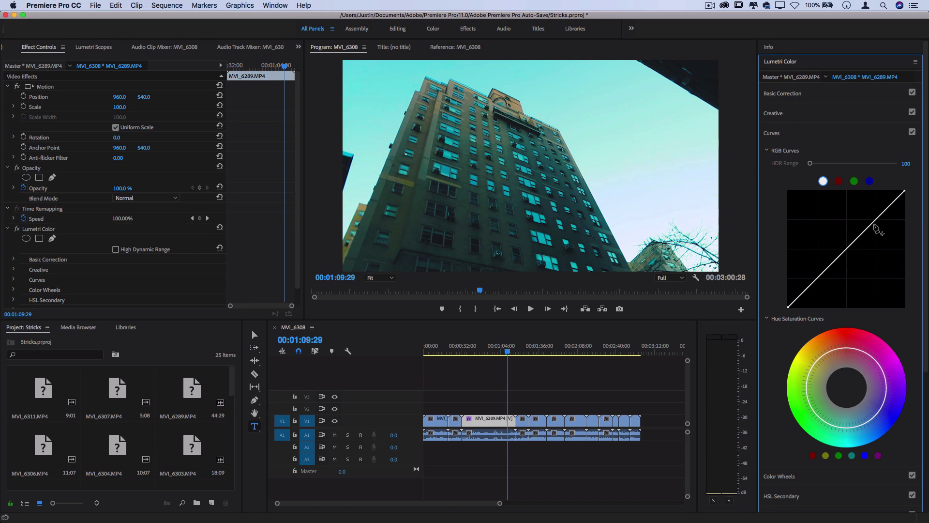
click(785, 138)
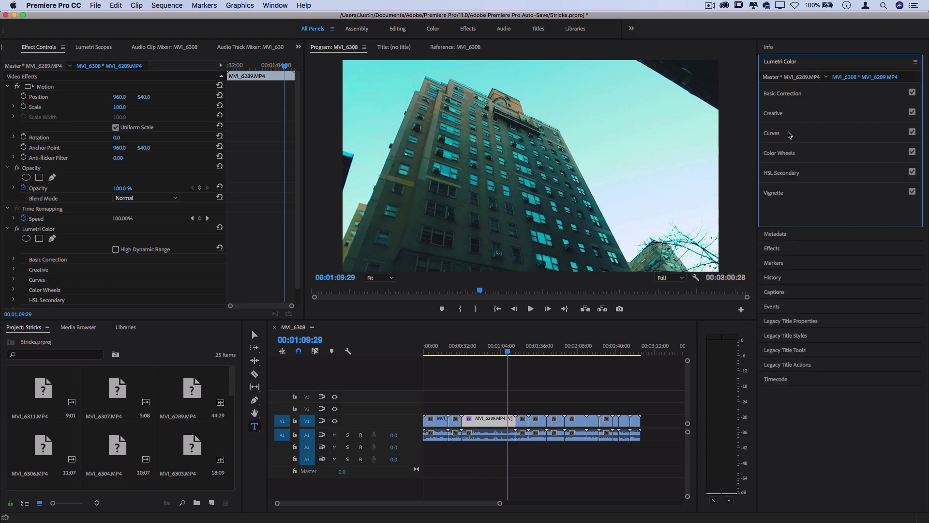
Step: Check the Lumetri panel menu's Export .look/.cube options, then bring up the Creative Look list
click(915, 63)
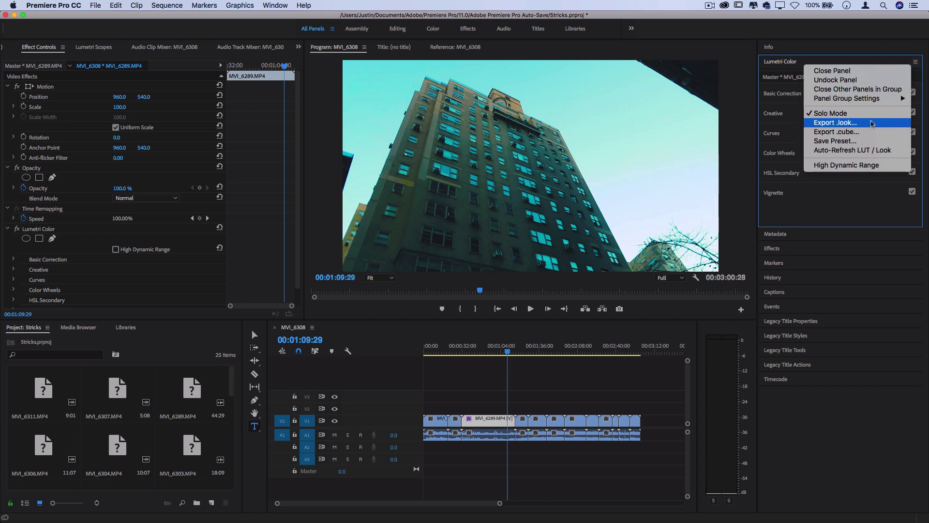
click(824, 114)
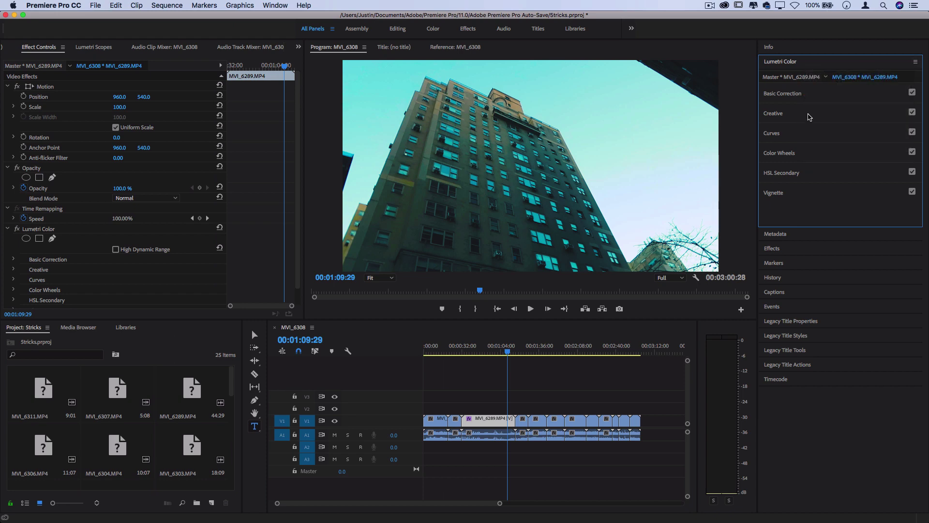
click(808, 115)
click(846, 131)
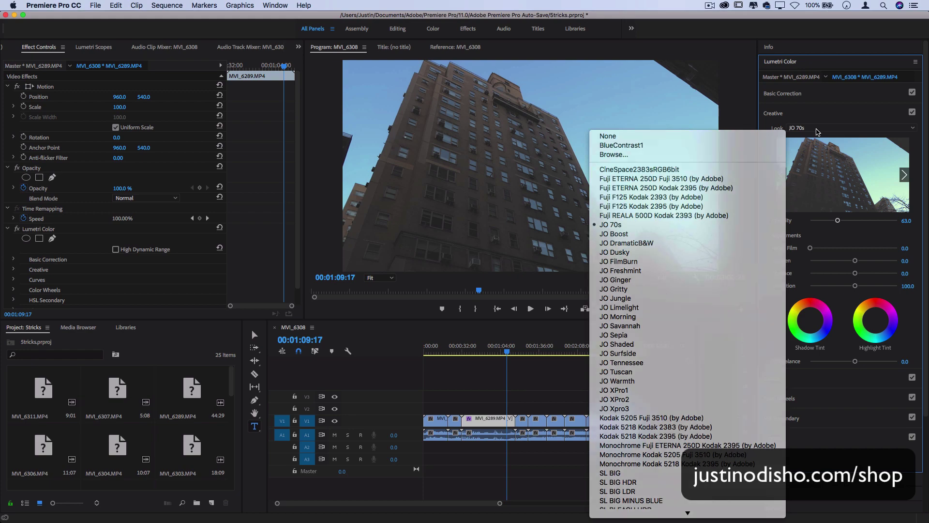
click(817, 131)
click(817, 130)
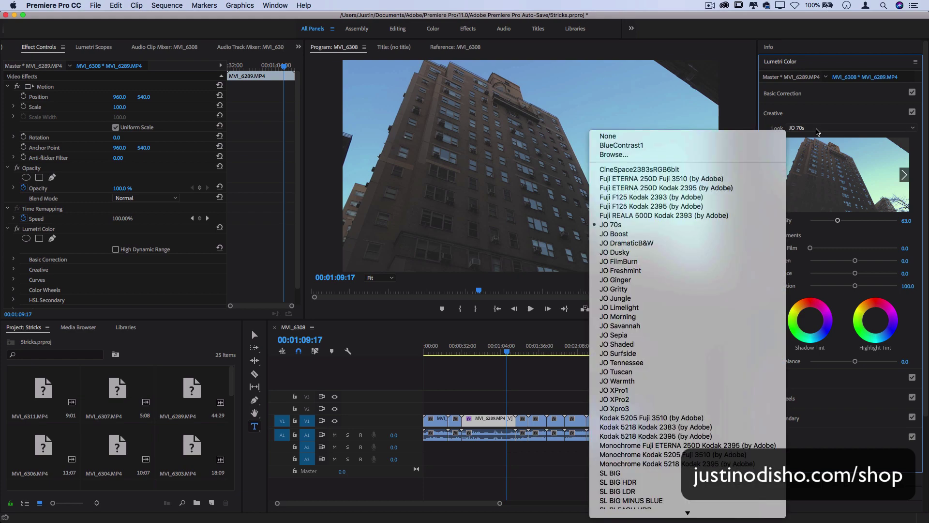